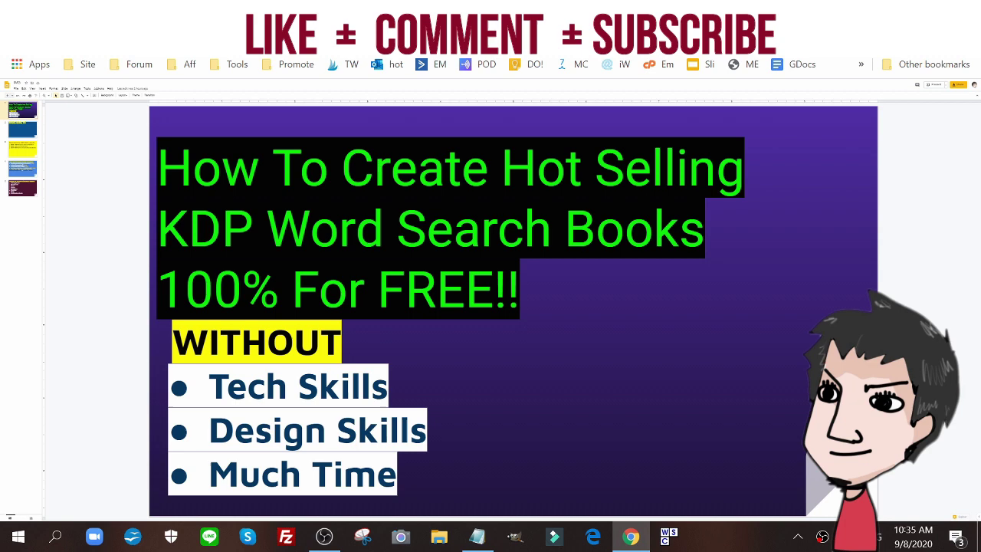
# - Show the blue and yellow intro slides, then switch to the KDP Create & Earn Course tab
pyautogui.click(20, 134)
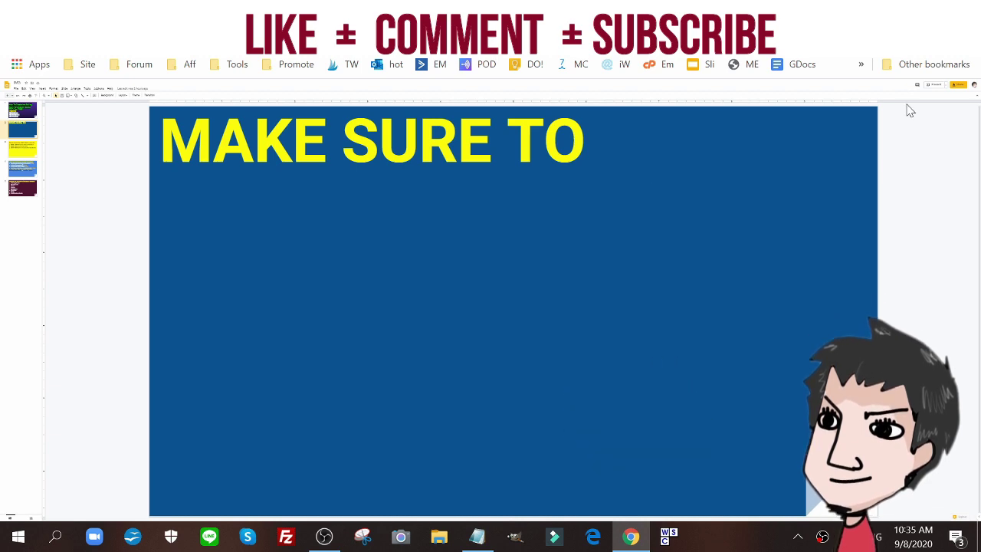
pyautogui.click(33, 150)
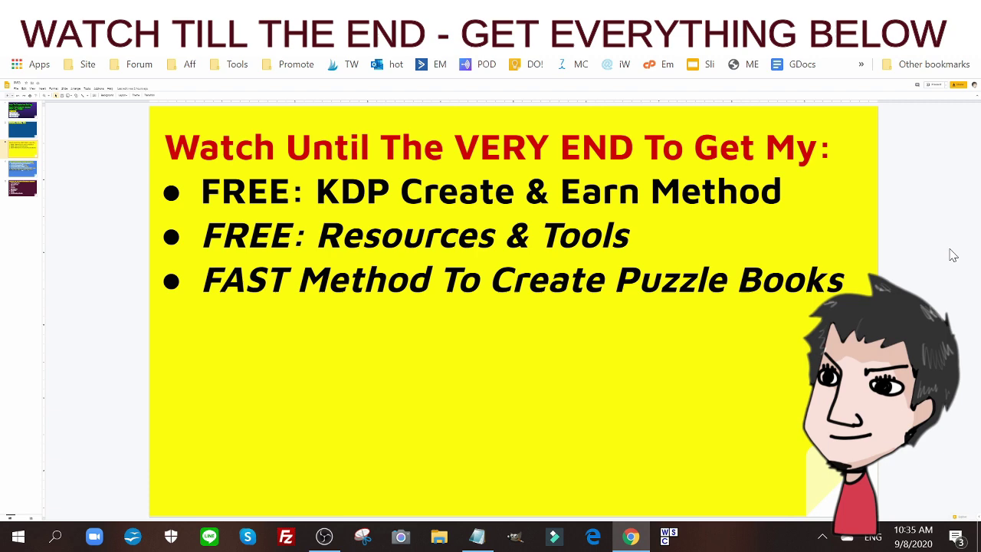
pyautogui.hotkey('ctrl', 'Tab')
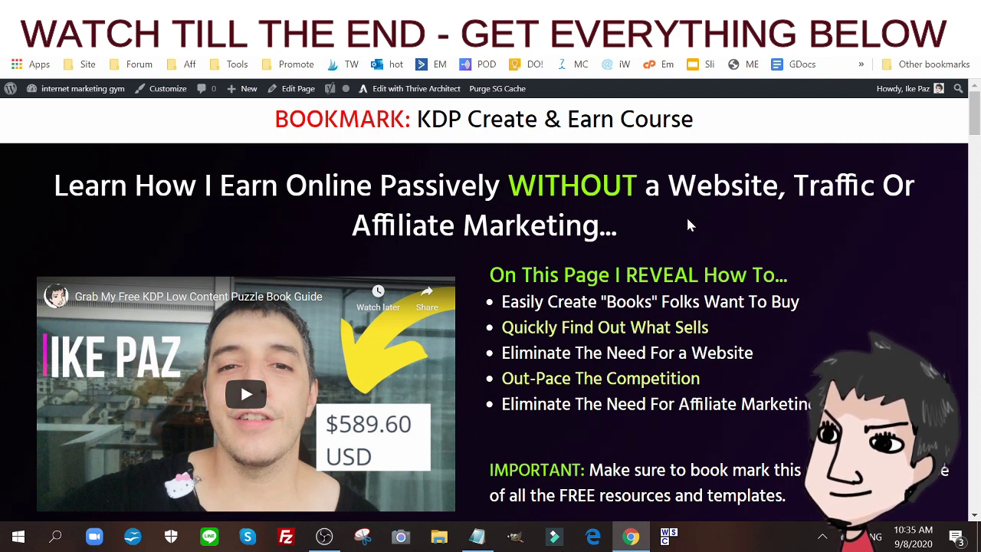
# - Scroll past the niche, cover, mandala, maze and sudoku steps to the Final SEO video section
pyautogui.scroll(-15, 688, 221)
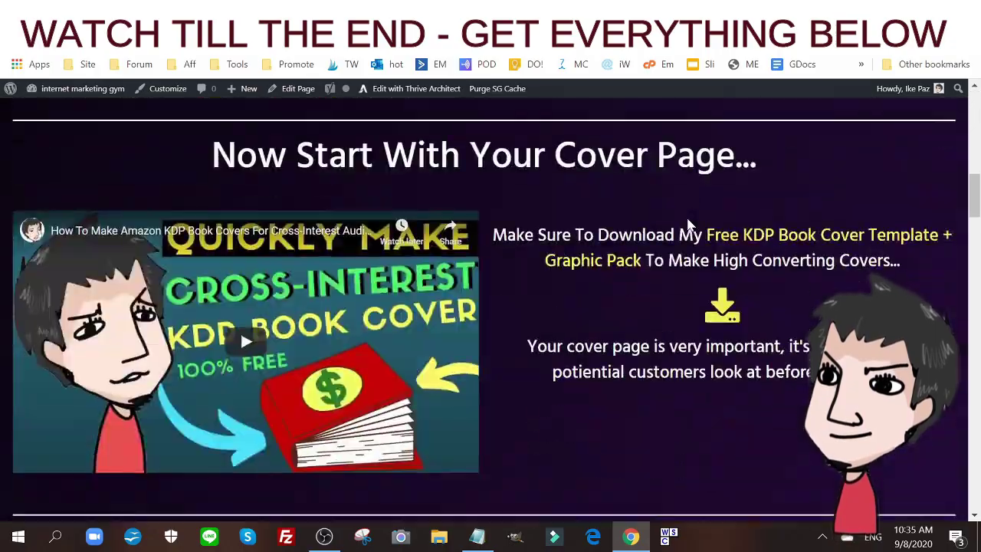
pyautogui.scroll(-10, 687, 222)
pyautogui.scroll(10, 687, 223)
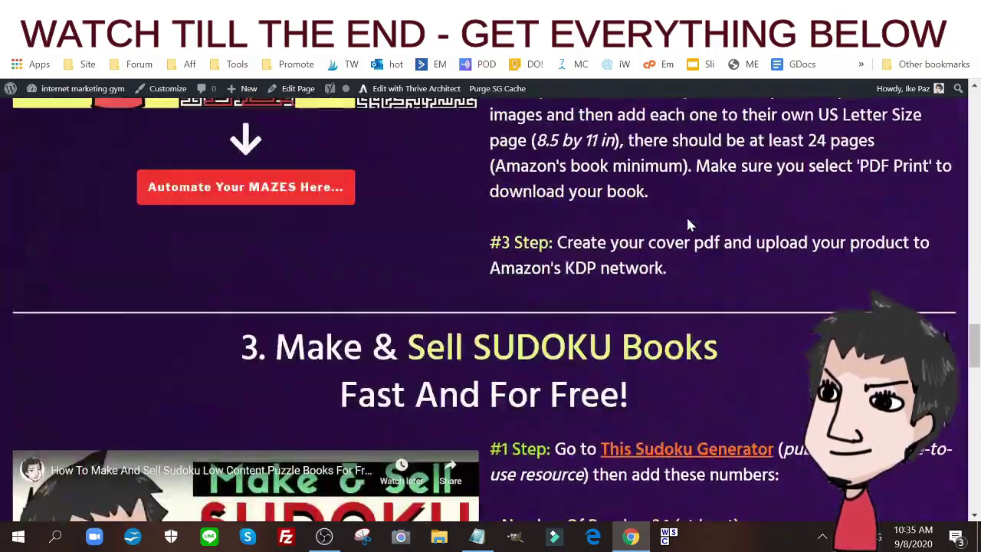
pyautogui.scroll(5, 687, 220)
pyautogui.scroll(5, 688, 221)
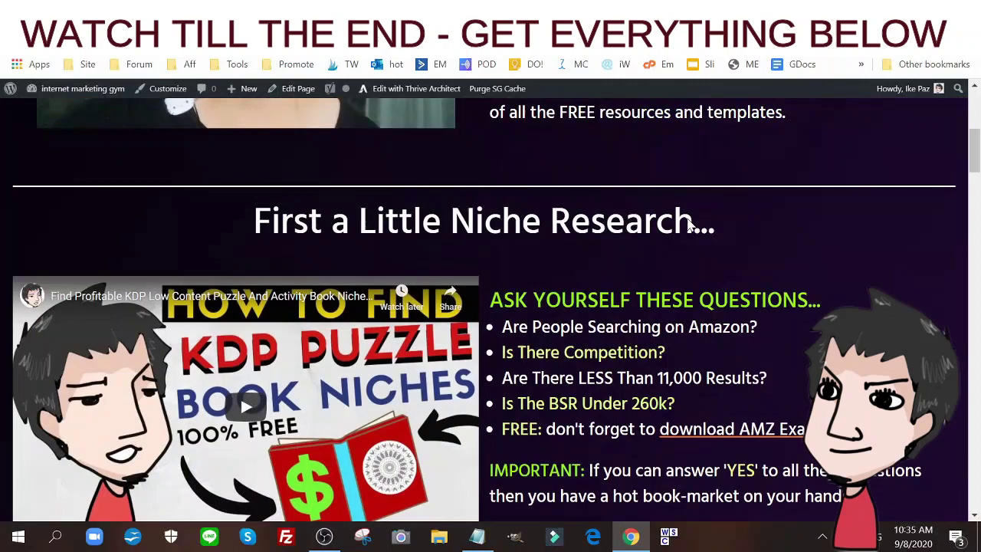
pyautogui.scroll(5, 688, 223)
pyautogui.scroll(-10, 688, 222)
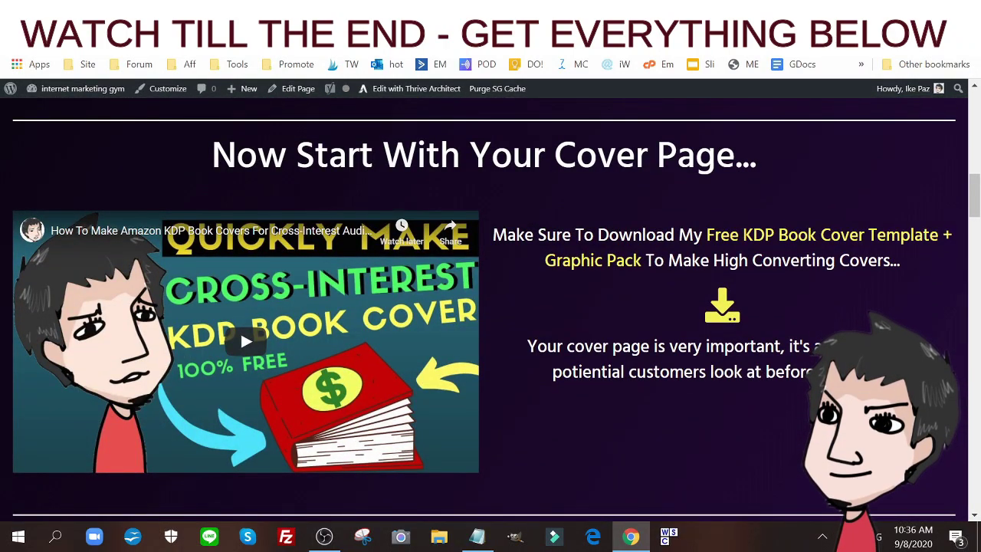
pyautogui.scroll(-5, 491, 312)
pyautogui.scroll(-10, 491, 311)
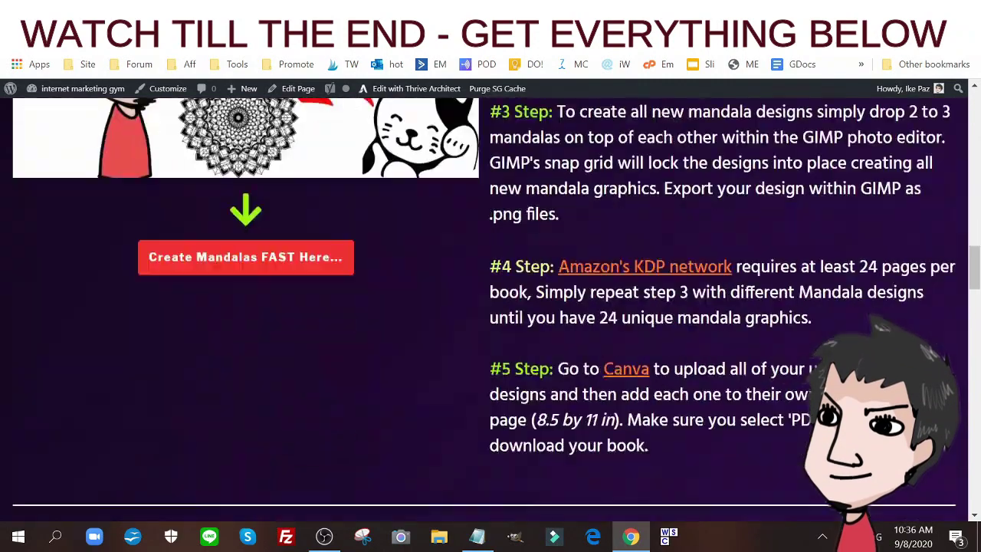
pyautogui.scroll(-2, 635, 248)
pyautogui.scroll(-9, 634, 249)
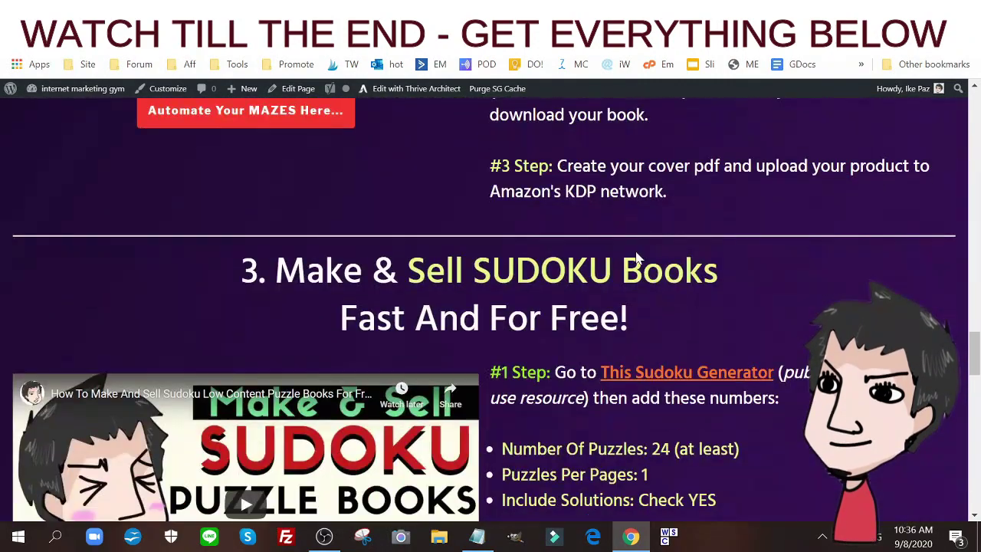
pyautogui.scroll(-4, 637, 257)
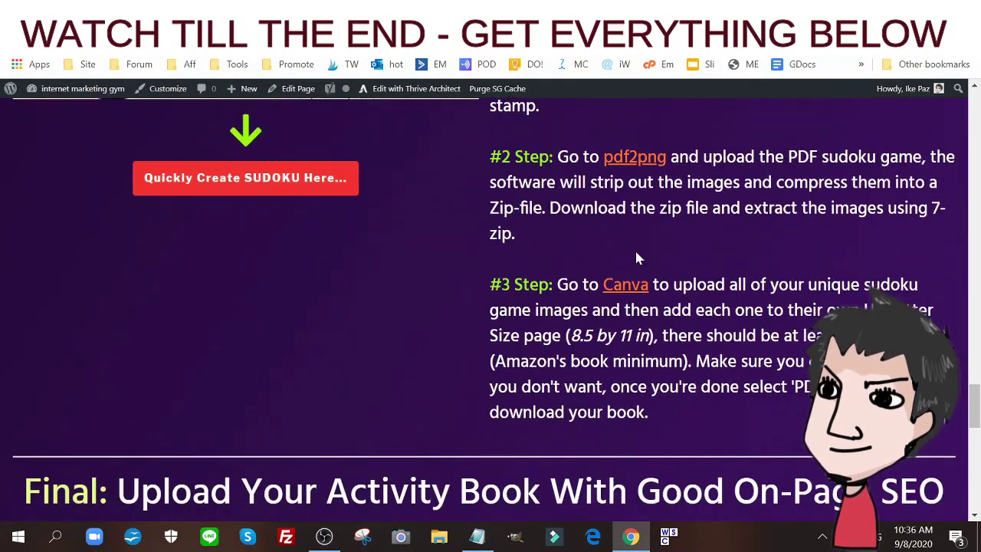
pyautogui.scroll(-6, 637, 257)
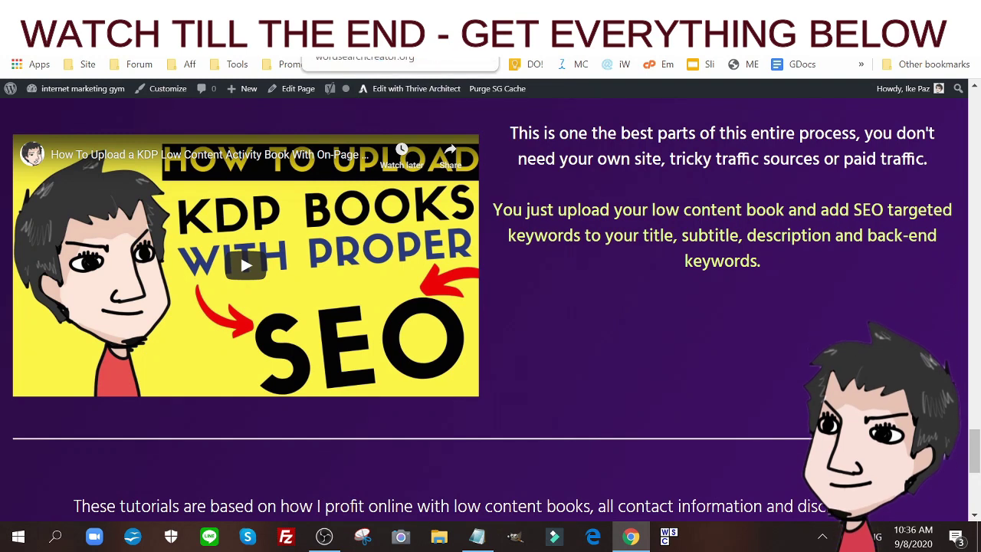
# - Show the wordsearchcreator.org Downloads page, then bring up the Word Search Creator app
pyautogui.click(345, 15)
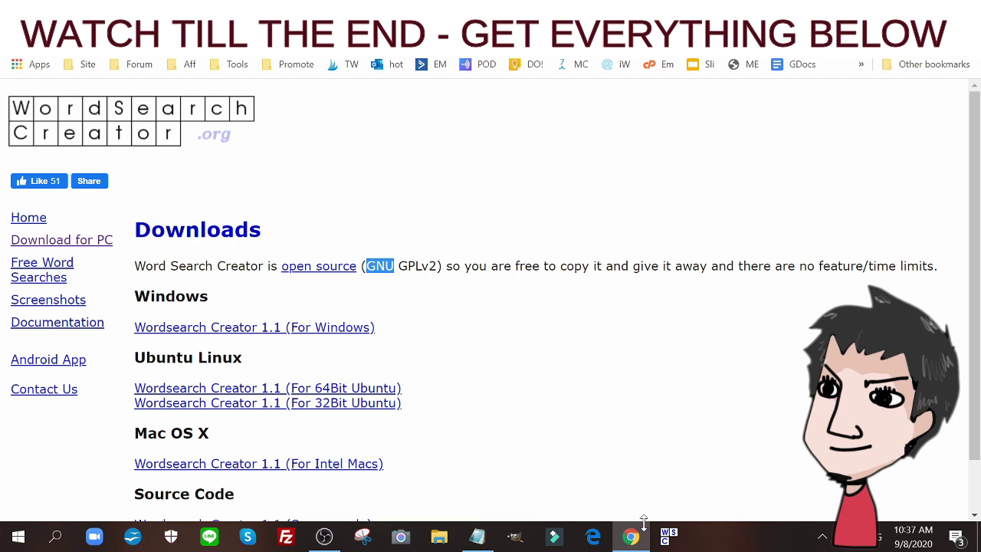
pyautogui.click(664, 539)
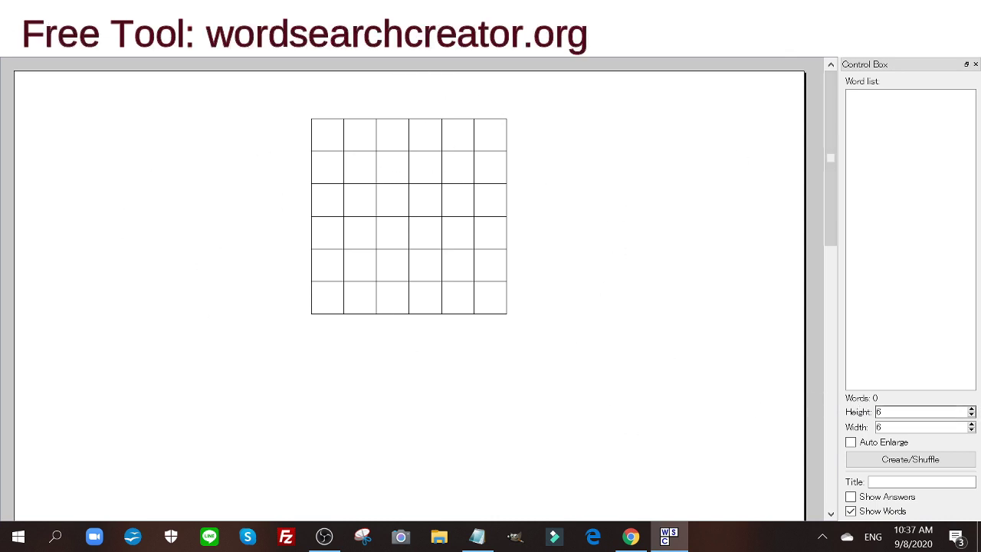
# - Set the puzzle grid Height to 25 and Width to 18
pyautogui.doubleClick(879, 412)
pyautogui.write('25')
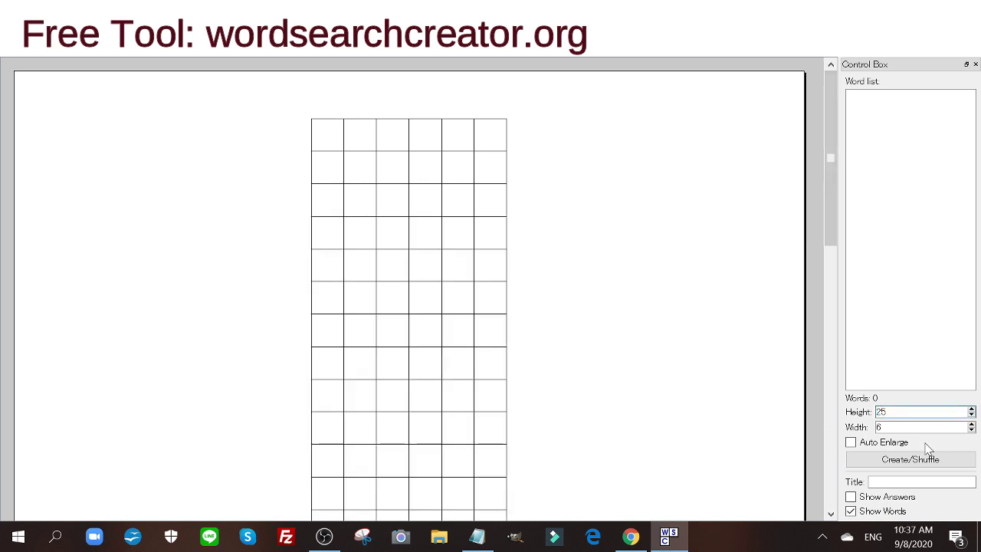
pyautogui.doubleClick(879, 427)
pyautogui.write('18')
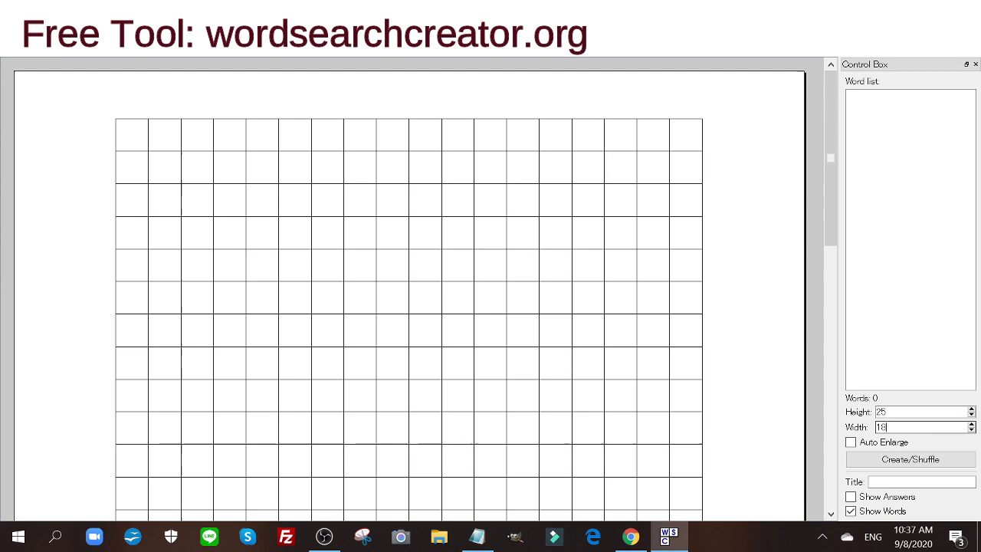
# - In Random Word Generator, keep Word Type as All and the first letter as f
pyautogui.click(630, 537)
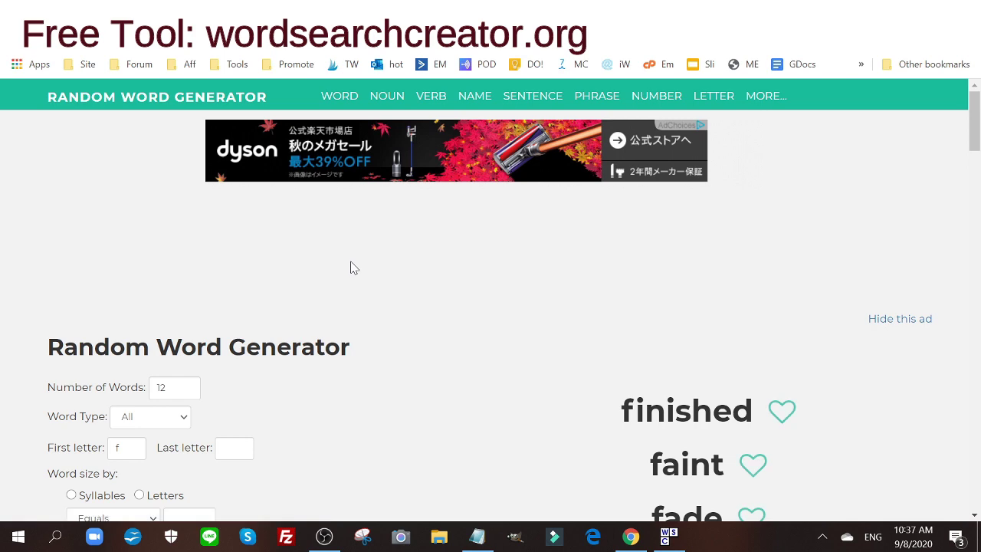
pyautogui.scroll(-1, 374, 264)
pyautogui.scroll(-2, 372, 263)
pyautogui.scroll(1, 373, 263)
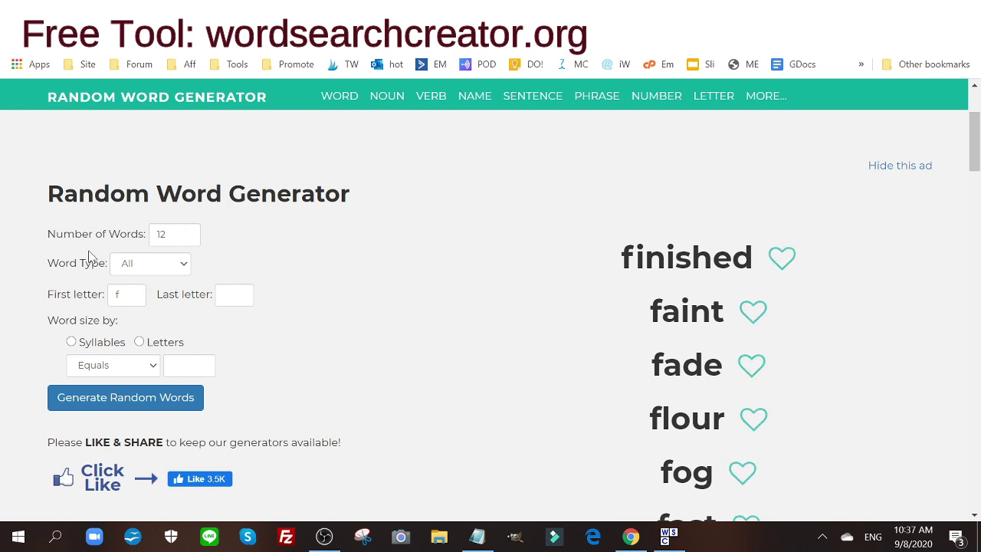
pyautogui.click(130, 268)
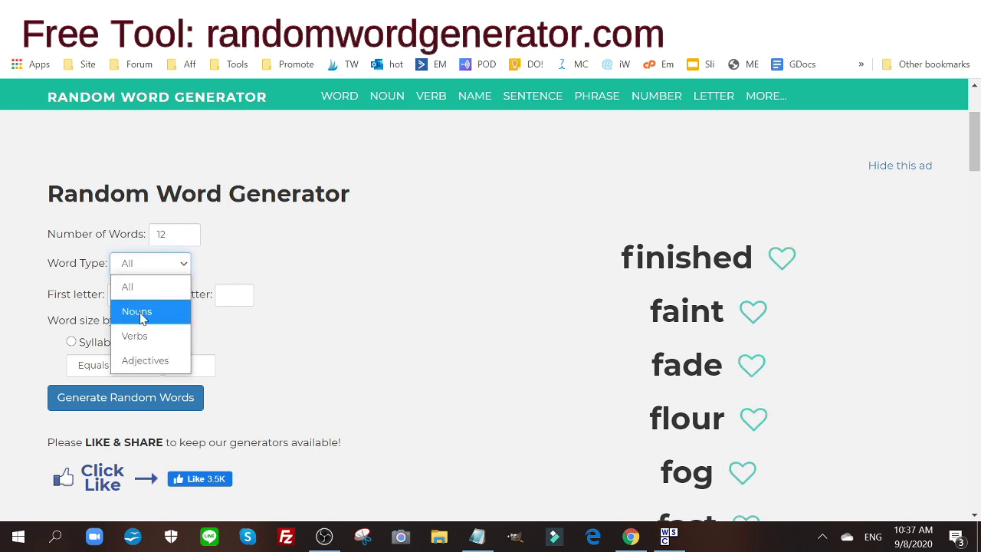
pyautogui.click(303, 301)
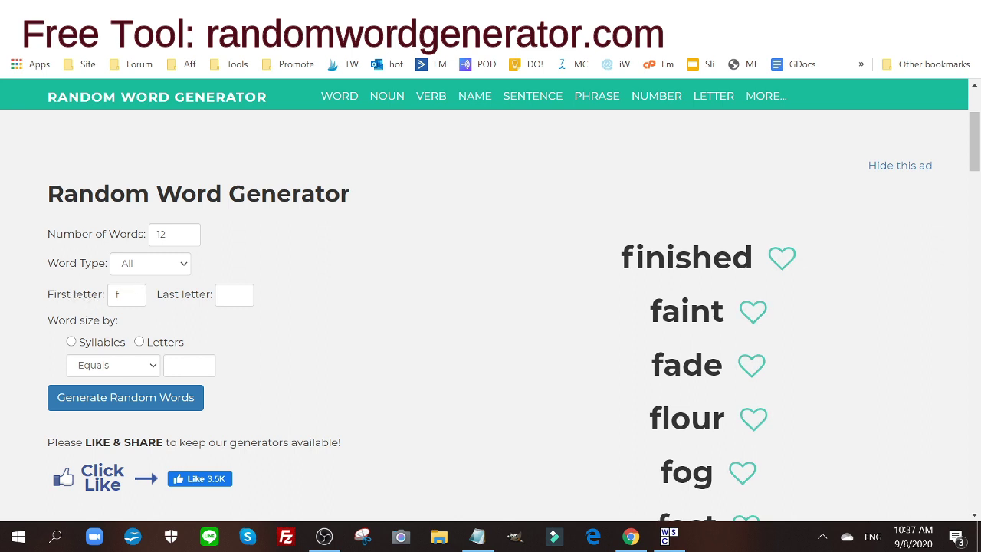
pyautogui.press('Tab')
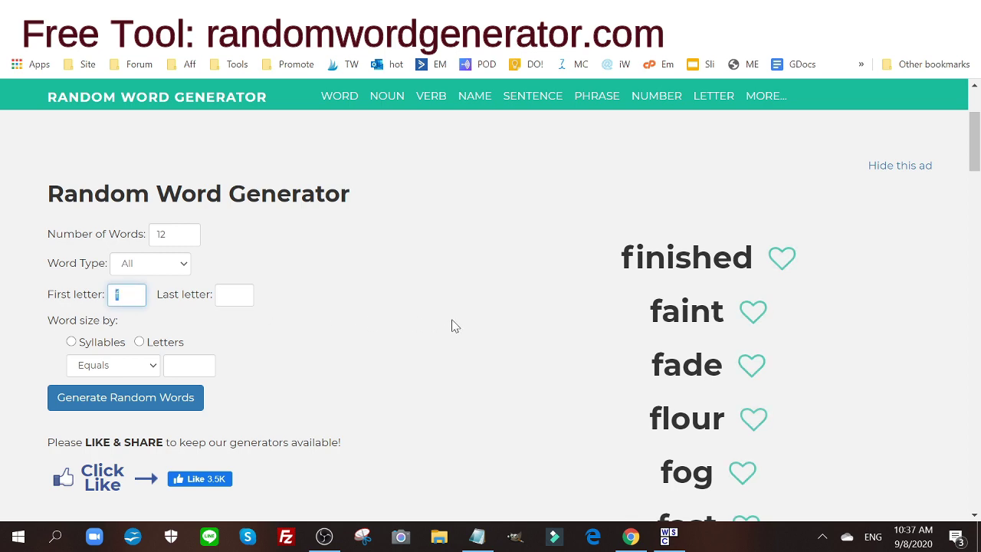
# - Copy the twelve generated f-words, finished through feminine, and return to Word Search Creator
pyautogui.scroll(-6, 633, 302)
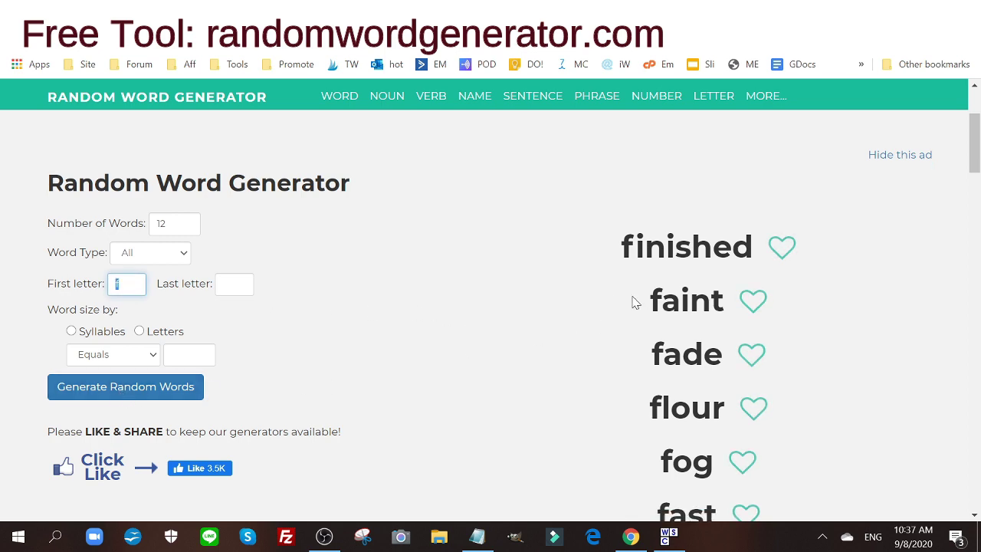
pyautogui.scroll(7, 631, 291)
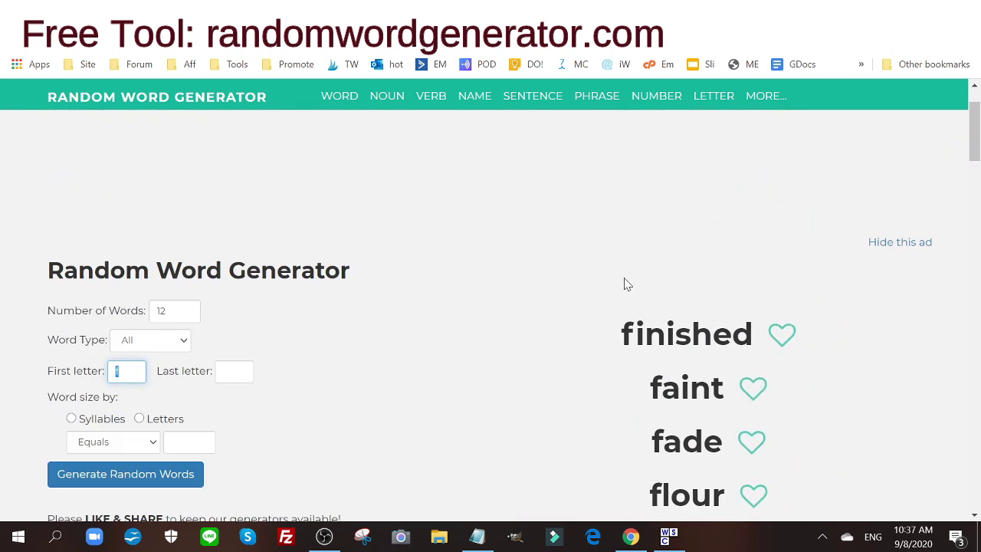
pyautogui.scroll(-2, 624, 283)
pyautogui.moveTo(618, 170); pyautogui.dragTo(777, 448)
pyautogui.rightClick(686, 278)
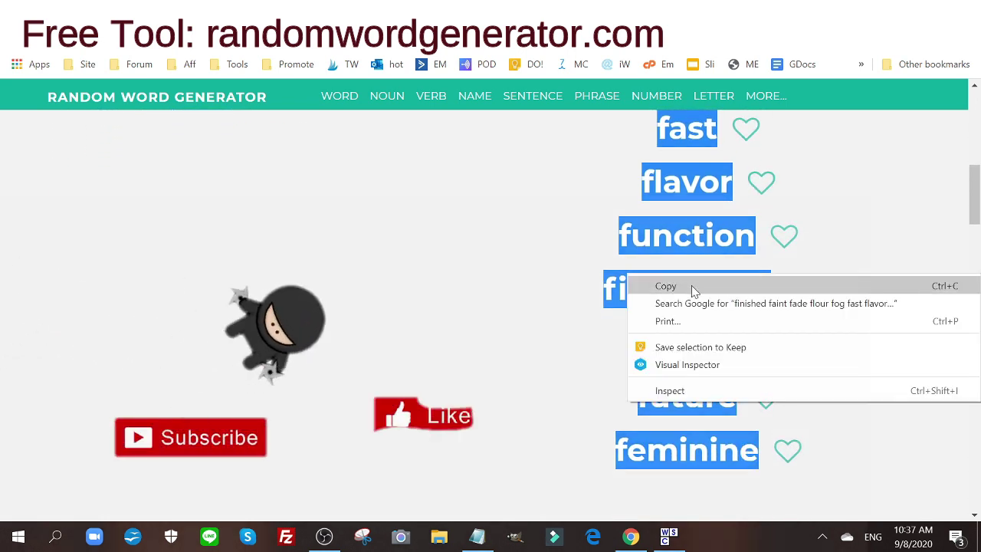
pyautogui.click(692, 285)
pyautogui.click(665, 537)
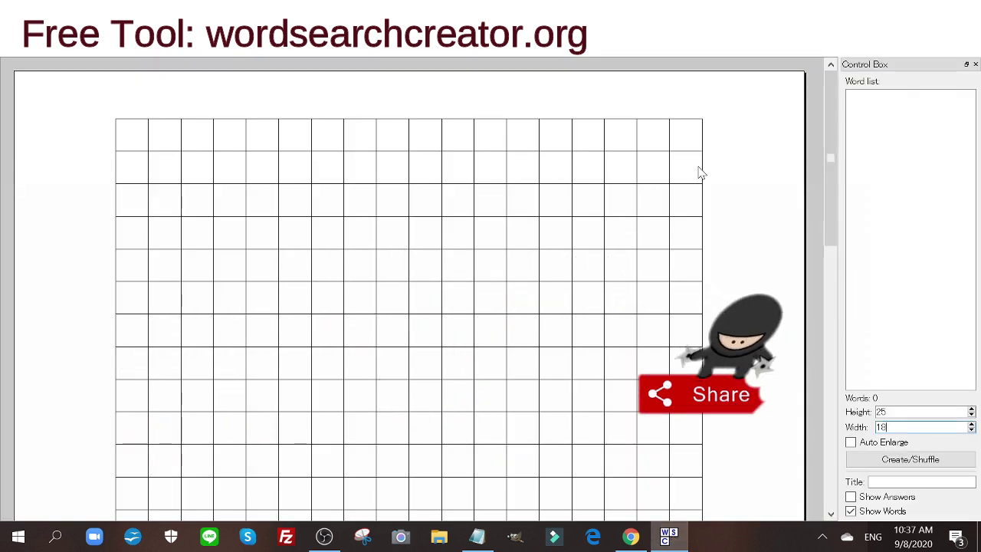
# - Paste the twelve f-words into the word list, title the puzzle 'F-Words' and generate the grid
pyautogui.click(889, 192)
pyautogui.hotkey('ctrl', 'v')
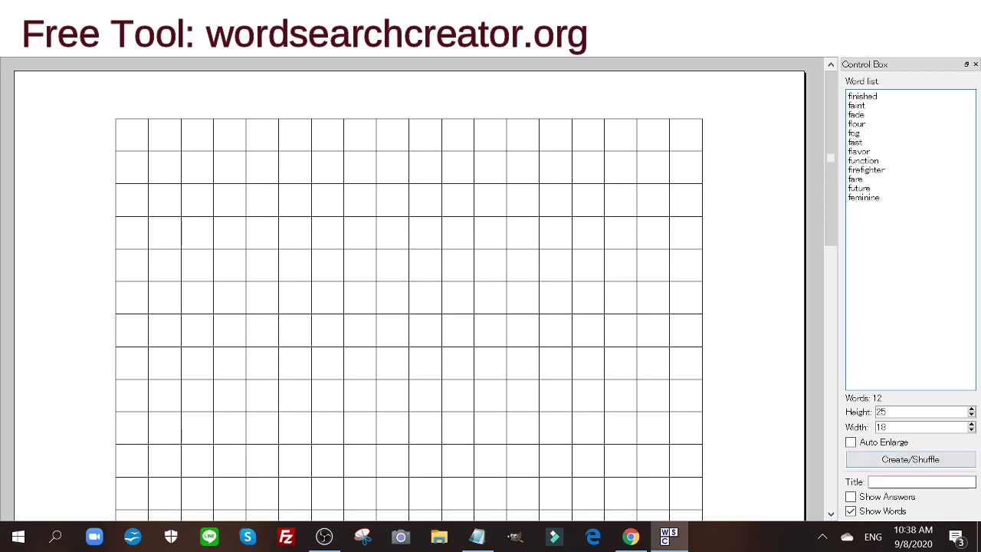
pyautogui.click(889, 482)
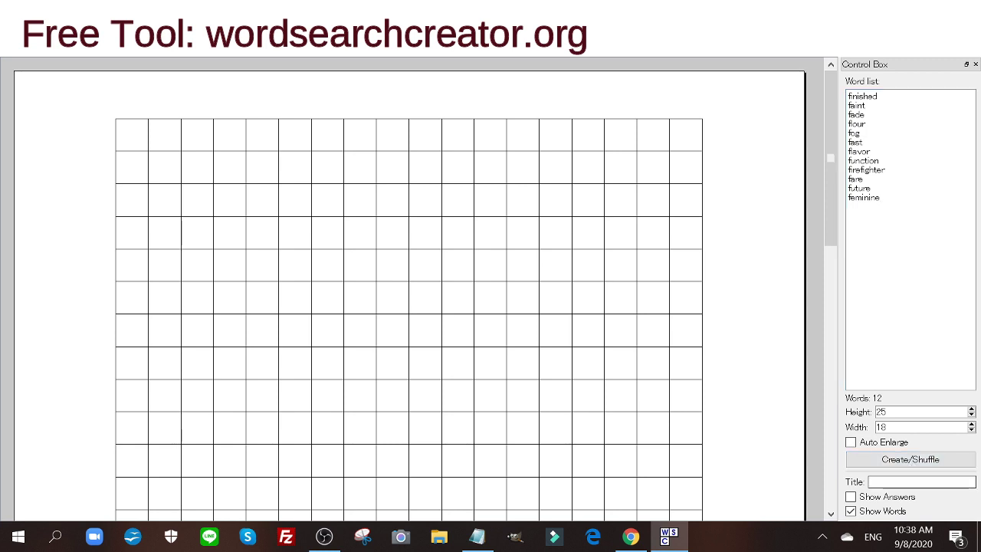
pyautogui.write('F-Wor')
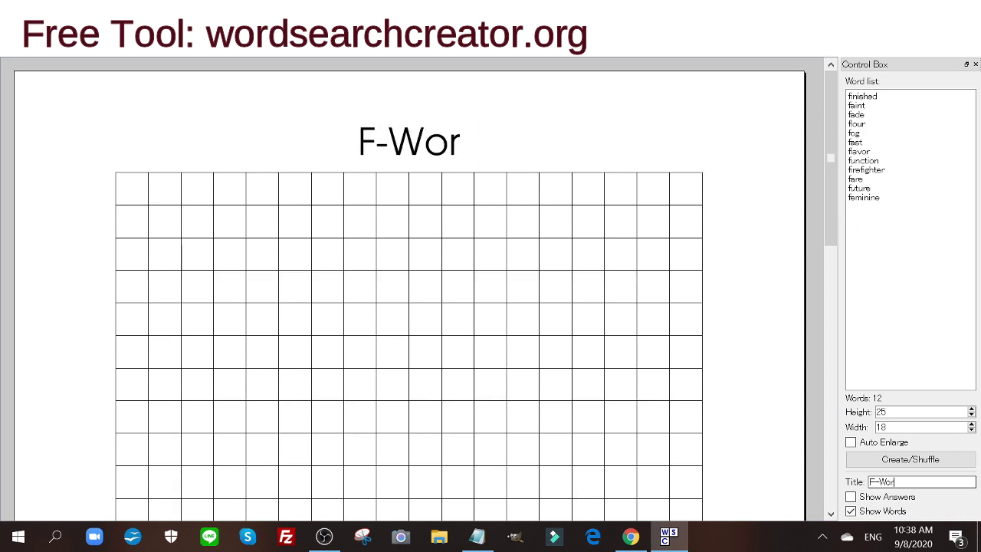
pyautogui.write('ds')
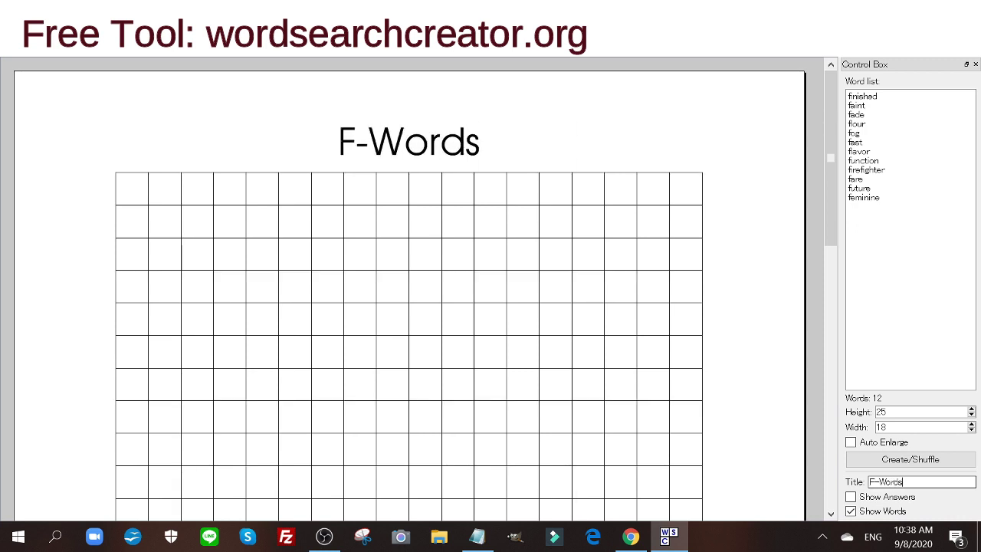
pyautogui.click(905, 465)
# - Export the F-Words puzzle as a PDF from the File menu
pyautogui.scroll(-3, 745, 280)
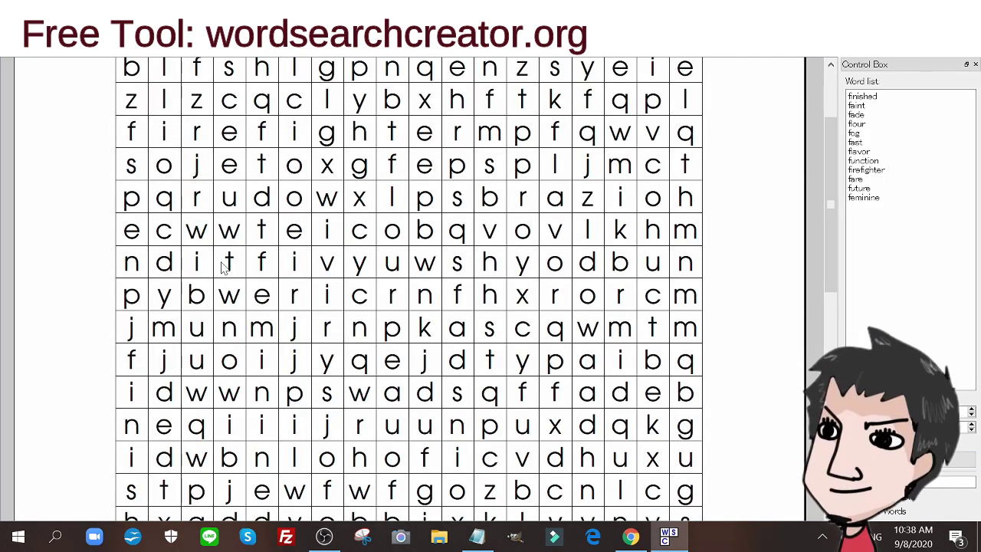
pyautogui.scroll(-10, 808, 473)
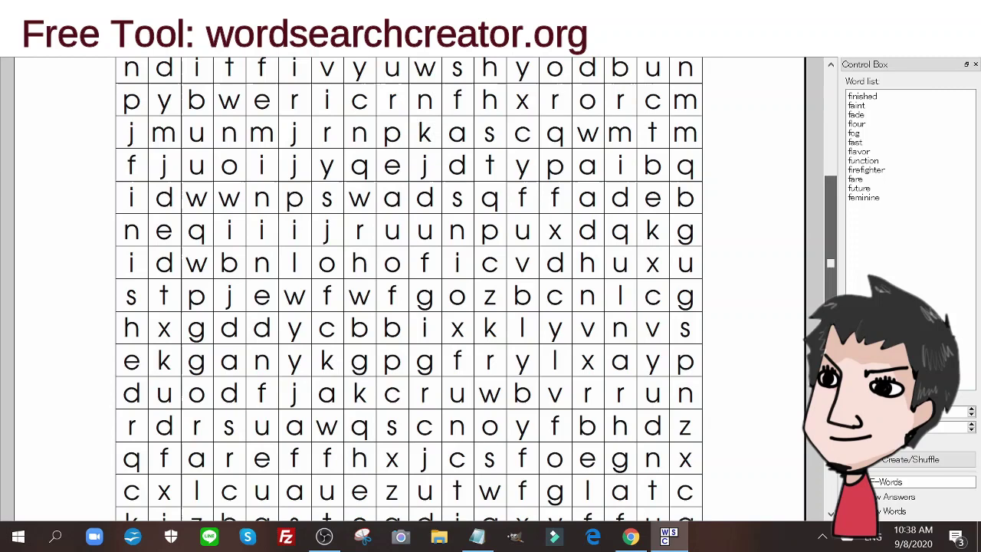
pyautogui.scroll(-2, 808, 474)
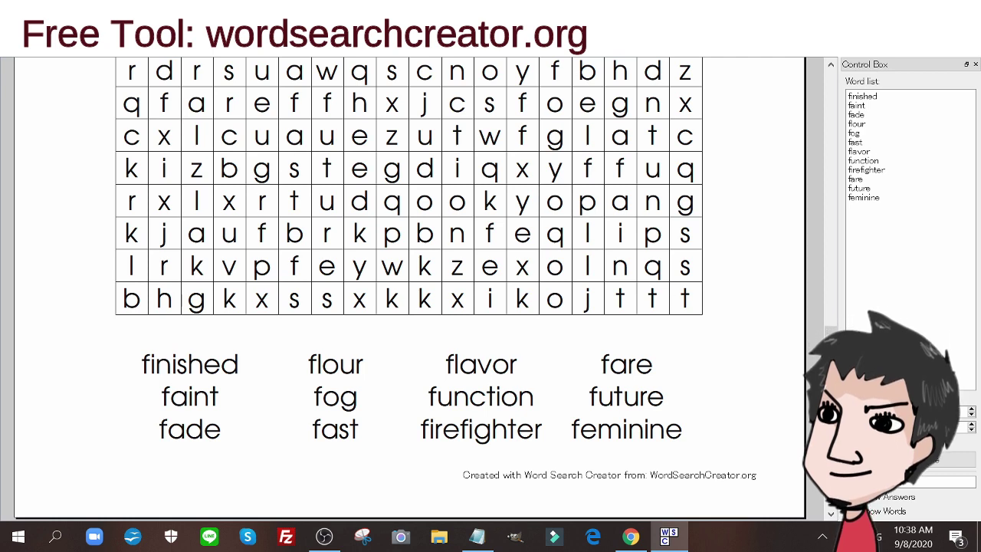
pyautogui.click(17, 49)
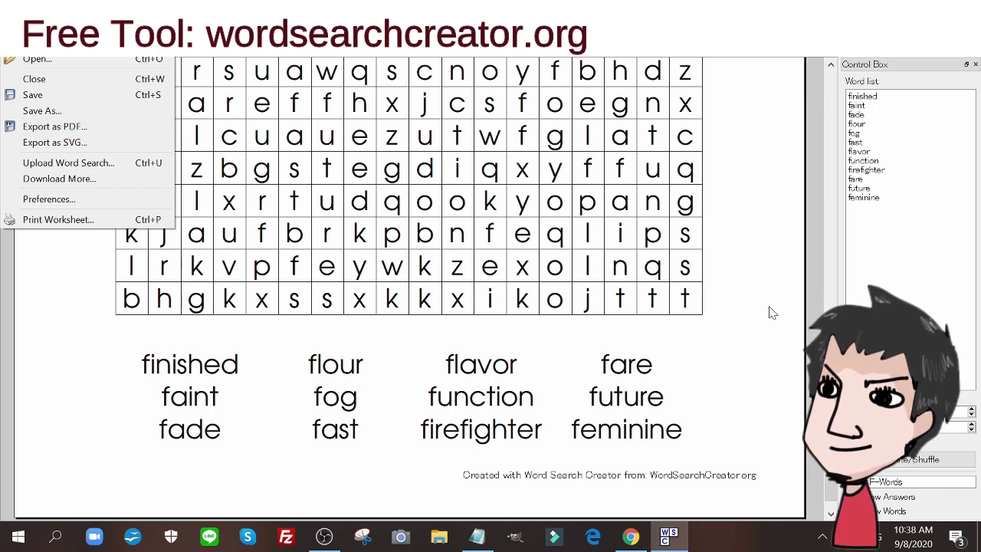
pyautogui.click(69, 127)
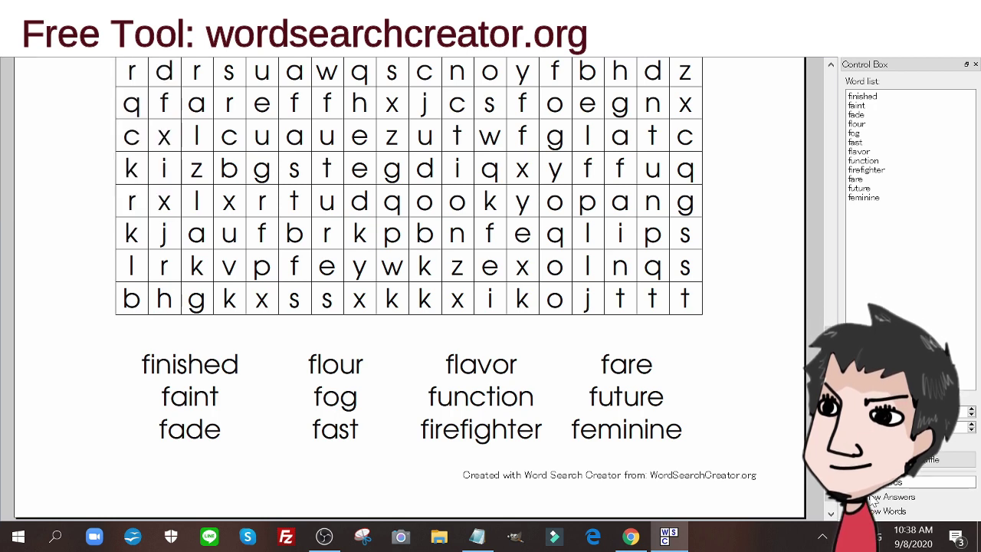
# - Turn on Show Answers, export the answer-key PDF, and switch back to Chrome
pyautogui.click(867, 498)
pyautogui.scroll(10, 234, 260)
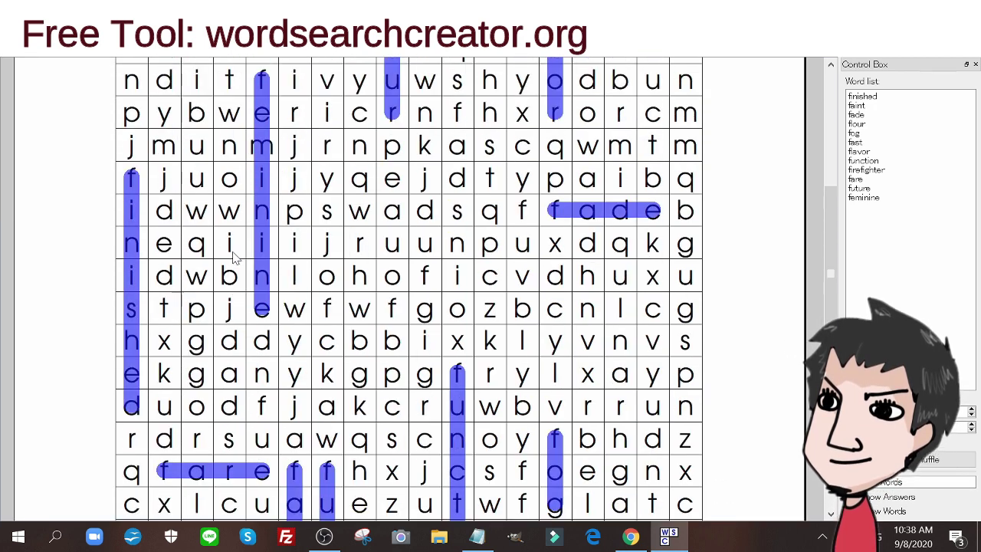
pyautogui.click(13, 48)
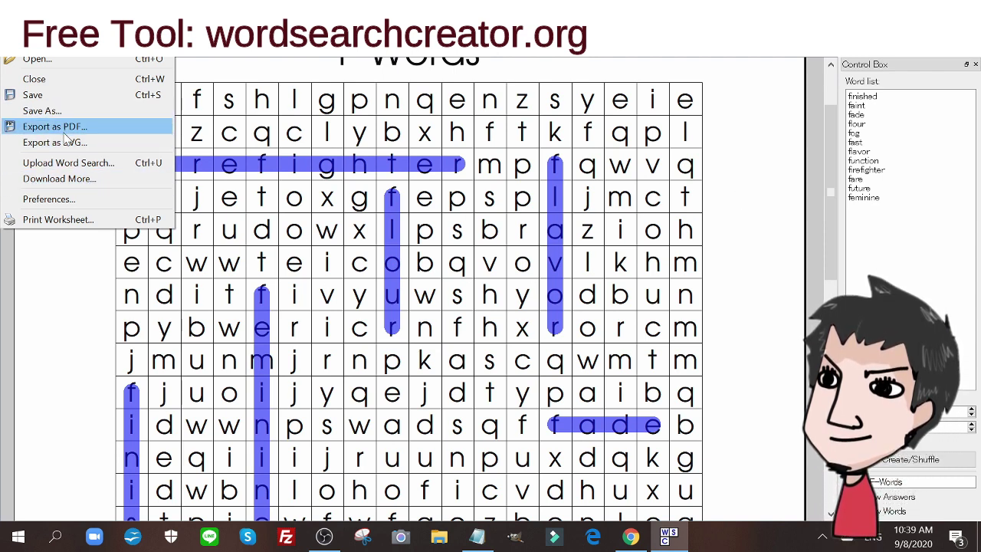
pyautogui.click(731, 283)
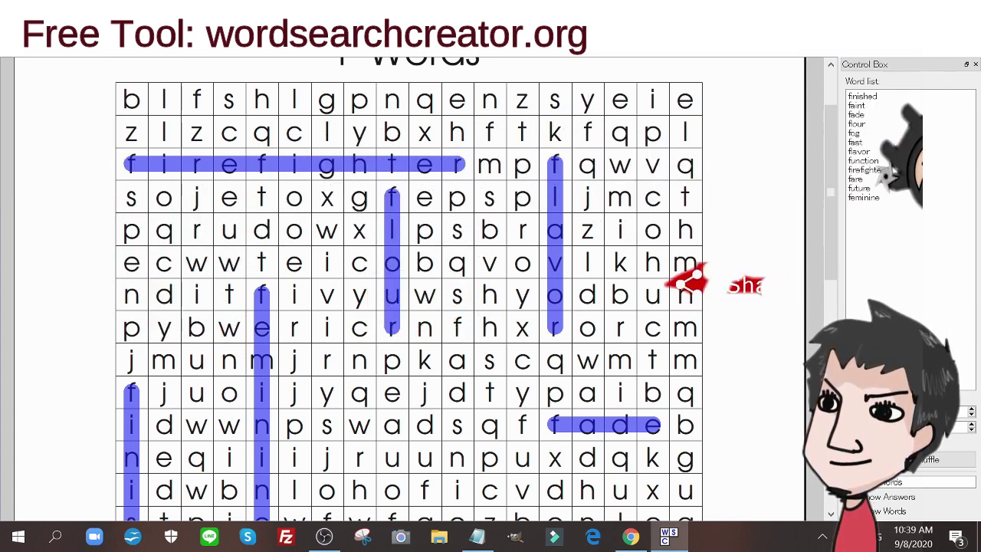
pyautogui.hotkey('alt', 'Tab')
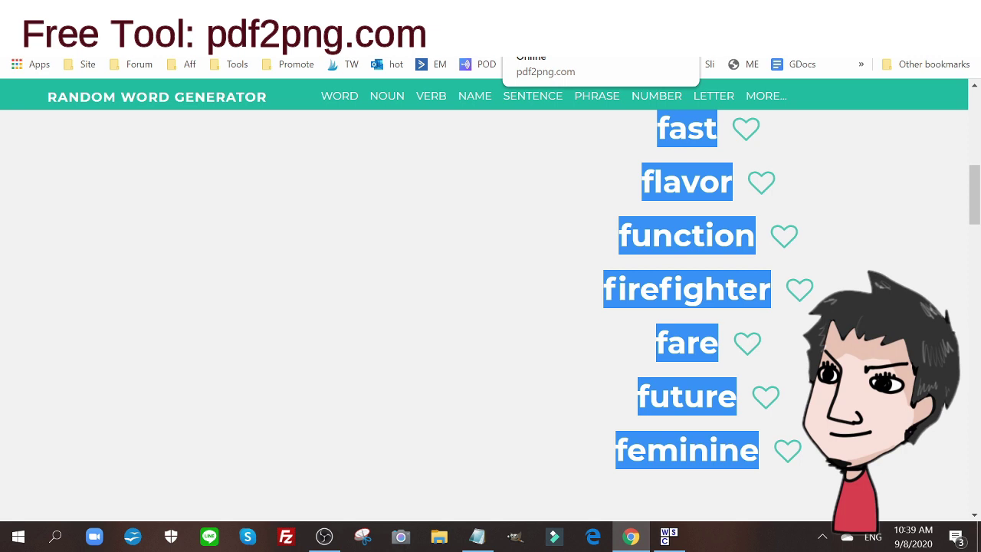
# - Upload 1 f words.pdf and f words answers.pdf from Downloads to pdf2png.com for conversion
pyautogui.click(528, 64)
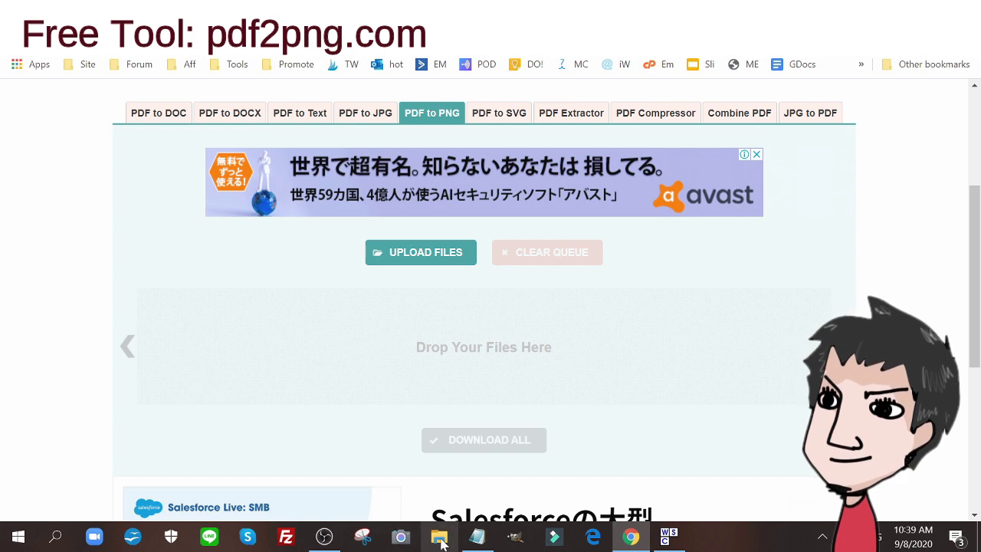
pyautogui.click(440, 538)
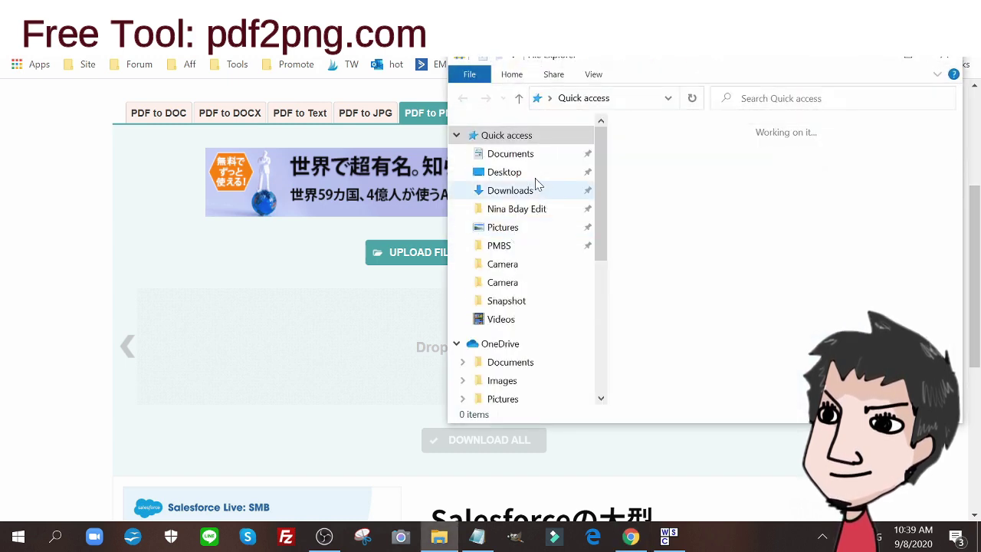
pyautogui.click(495, 191)
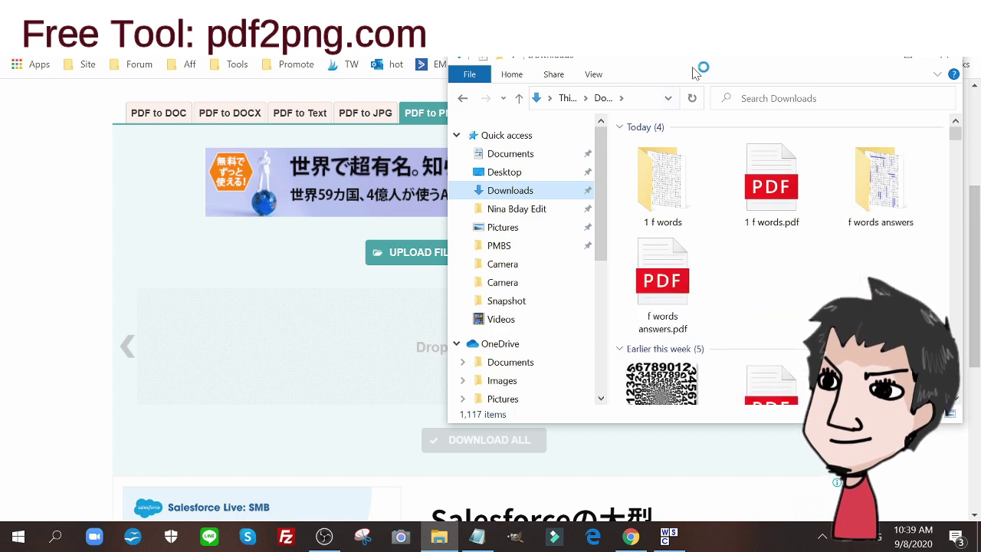
pyautogui.click(772, 197)
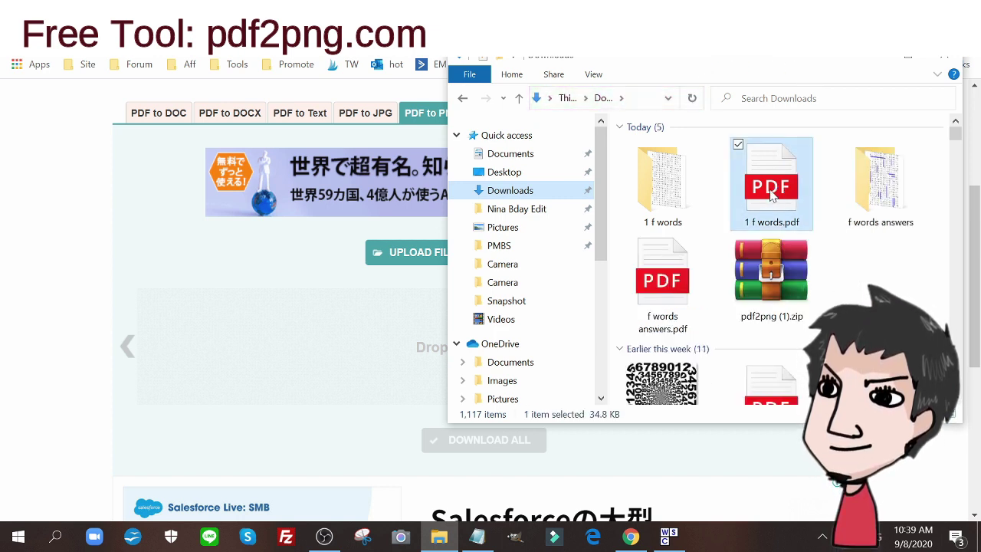
pyautogui.keyDown('ctrl'); pyautogui.click(653, 282); pyautogui.keyUp('ctrl')
pyautogui.moveTo(653, 282); pyautogui.dragTo(296, 374)
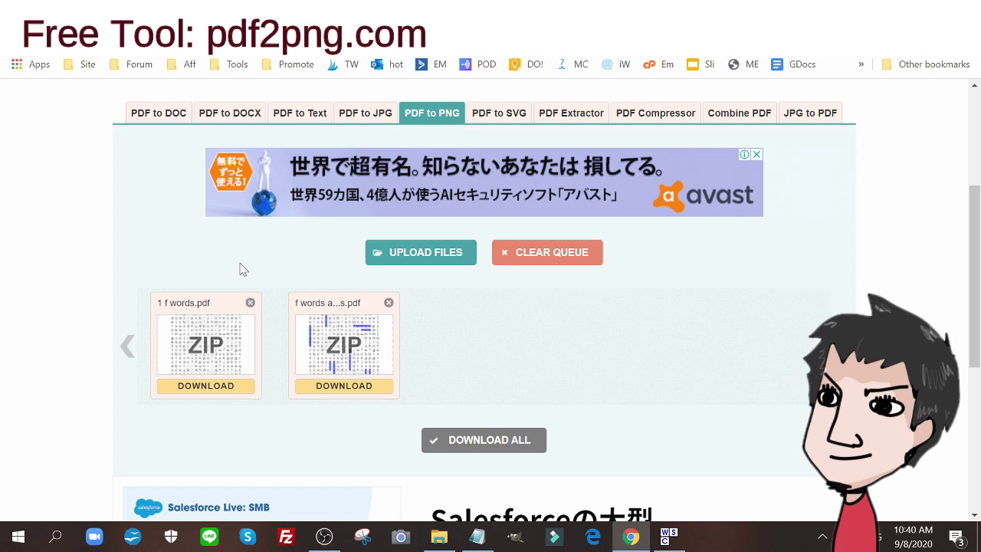
# - Extract pdf2png (1).zip into the Downloads folder
pyautogui.click(518, 442)
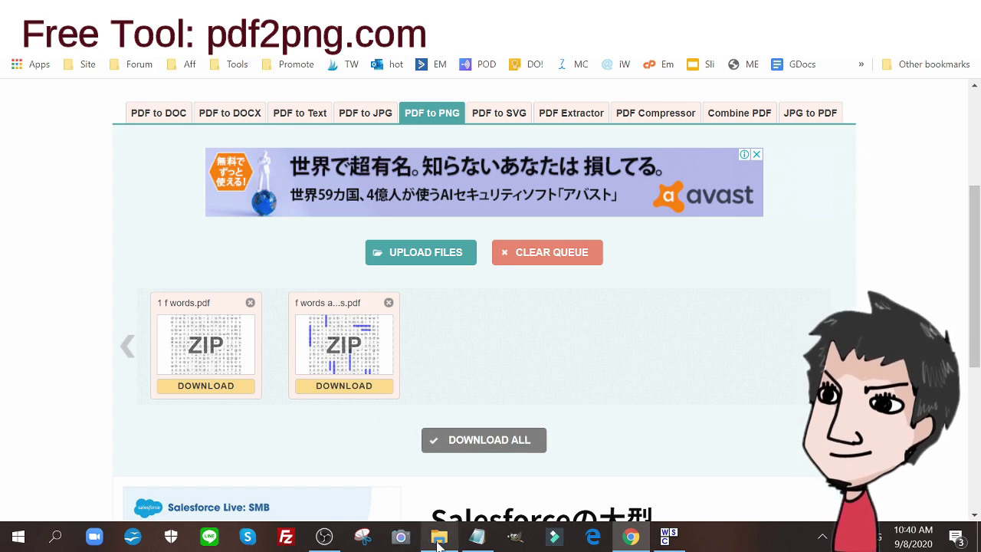
pyautogui.click(805, 279)
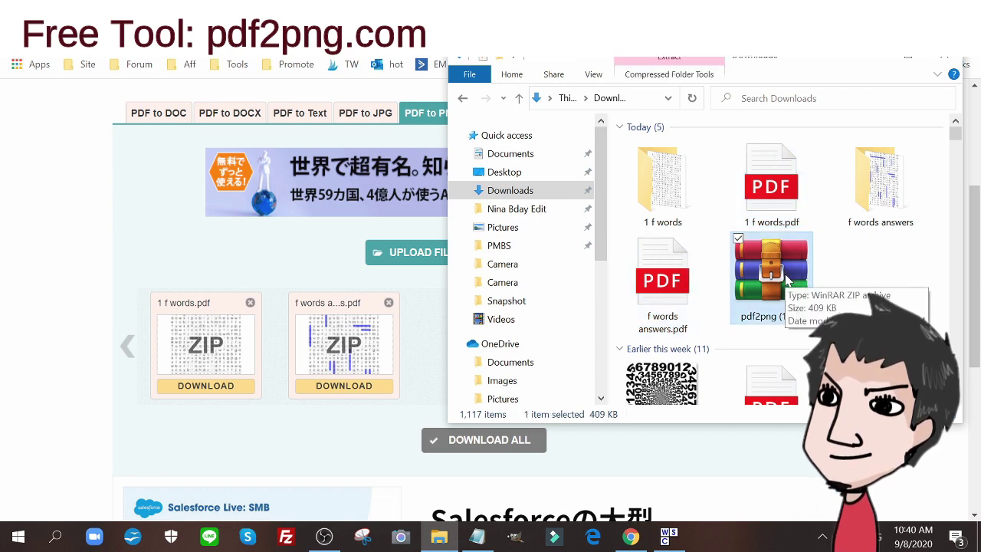
pyautogui.rightClick(785, 273)
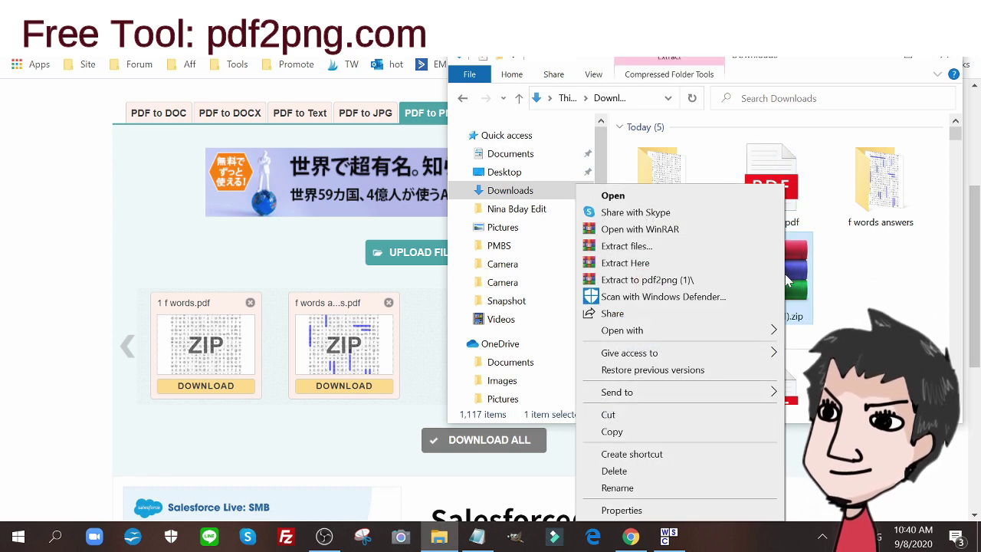
pyautogui.click(717, 265)
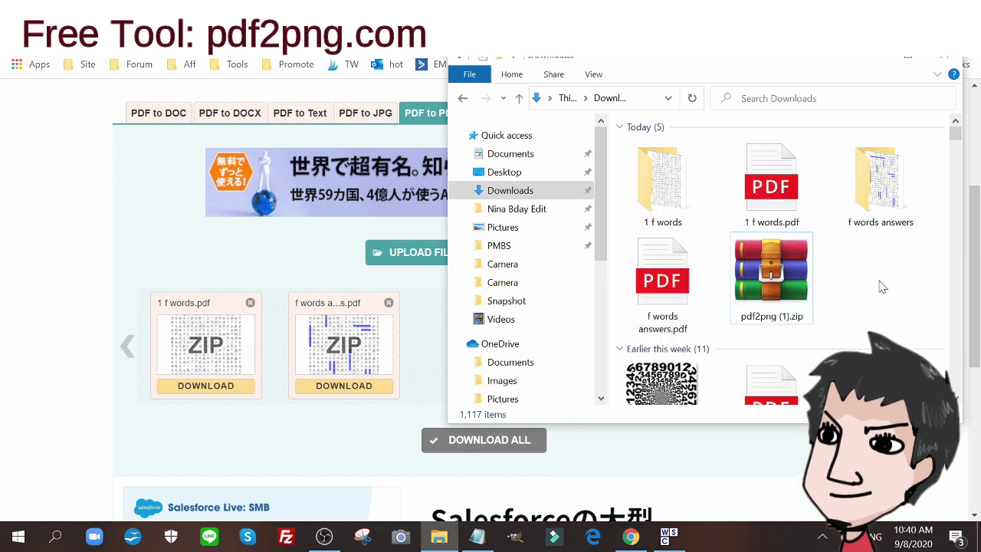
# - Preview the puzzle PNG, then the answer-key PNG, from their extracted folders
pyautogui.doubleClick(650, 176)
pyautogui.doubleClick(649, 164)
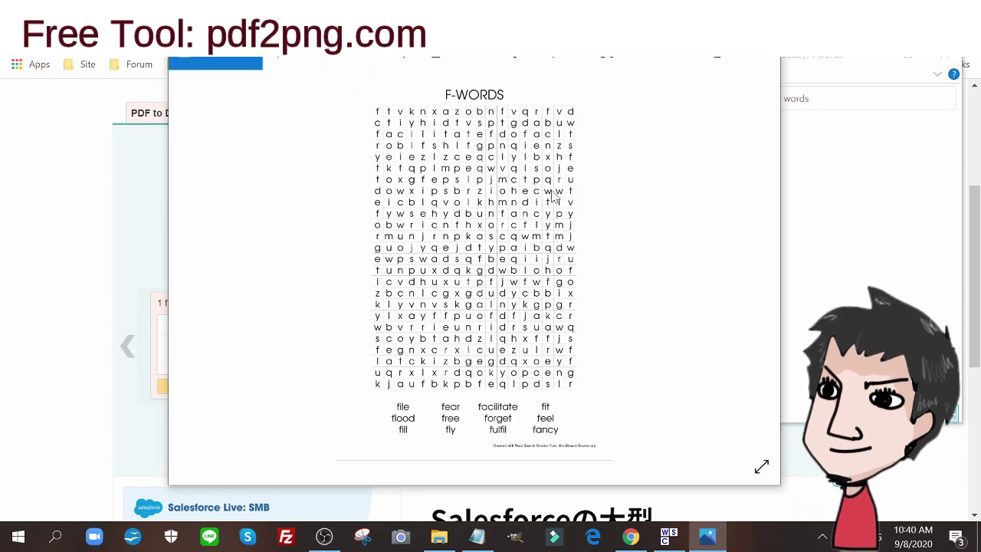
pyautogui.hotkey('alt', 'F4')
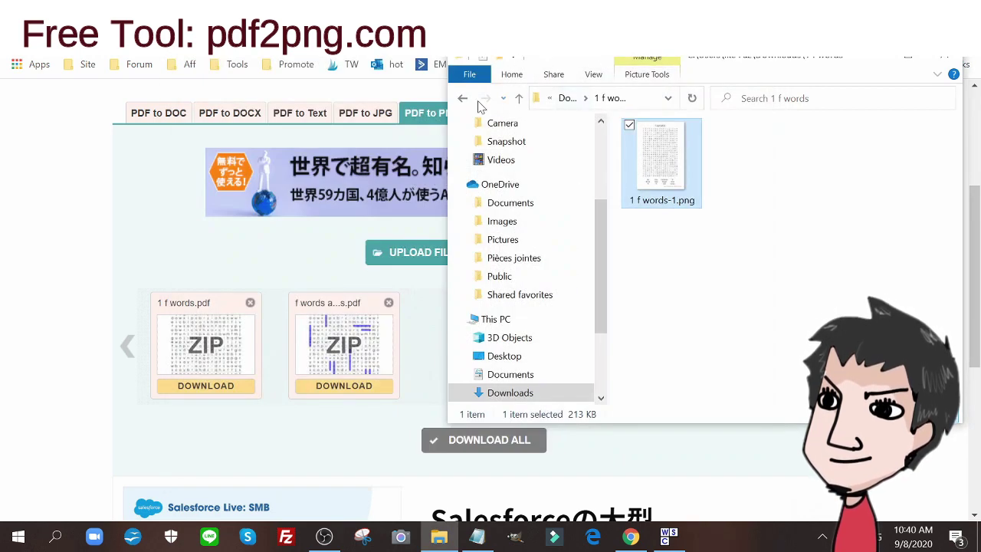
pyautogui.click(463, 99)
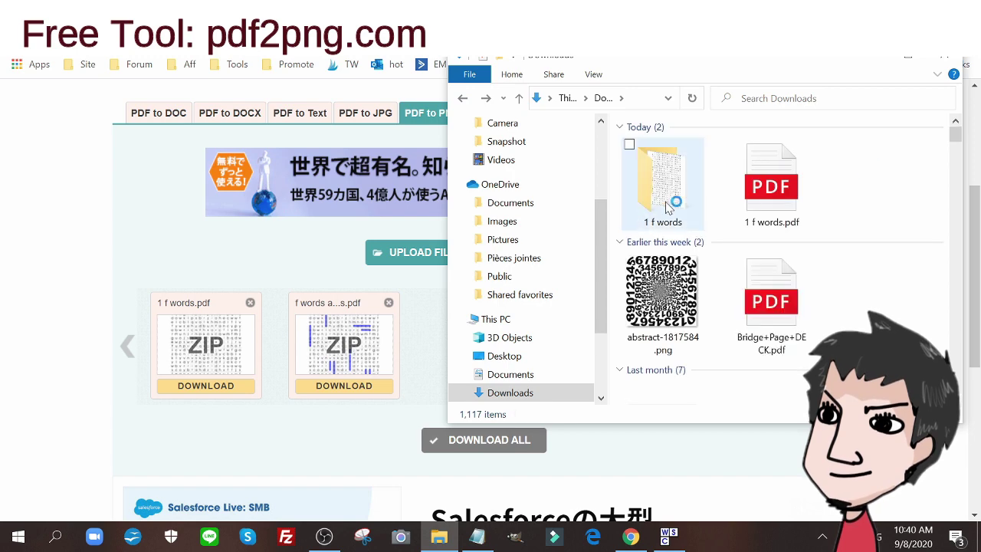
pyautogui.doubleClick(874, 184)
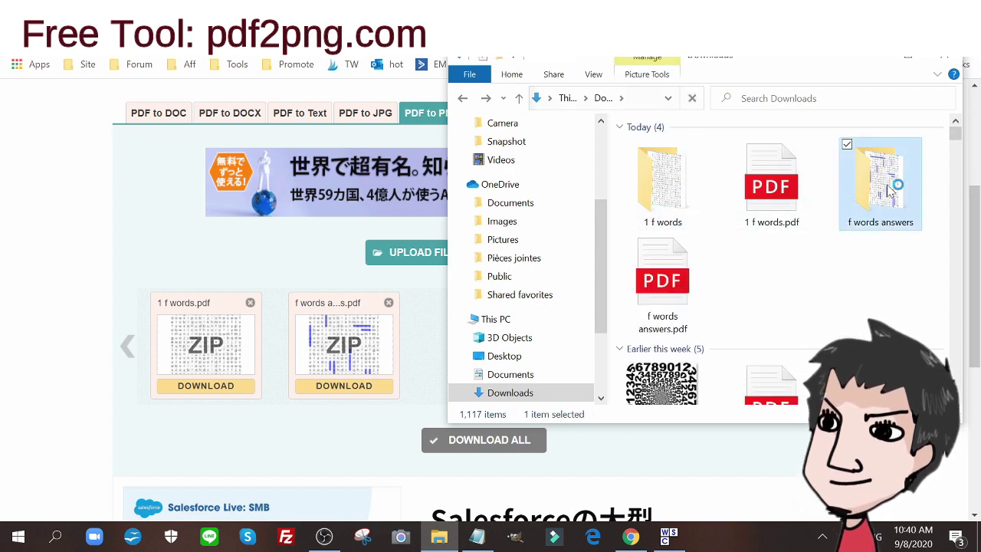
pyautogui.doubleClick(664, 166)
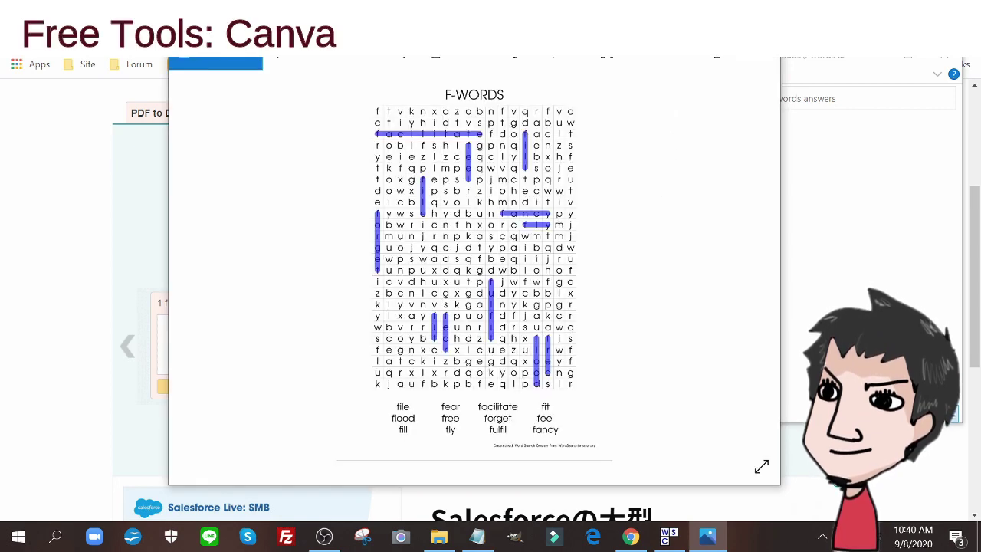
# - Close the image preview and create a custom 8.5 × 11 in blank Canva design
pyautogui.hotkey('alt', 'F4')
pyautogui.hotkey('alt', 'F4')
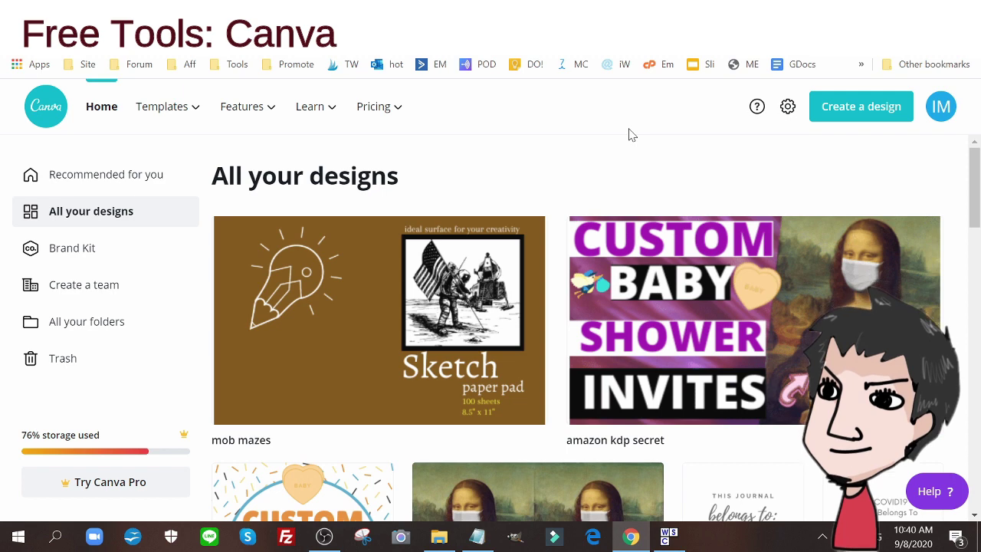
pyautogui.click(881, 112)
pyautogui.click(725, 185)
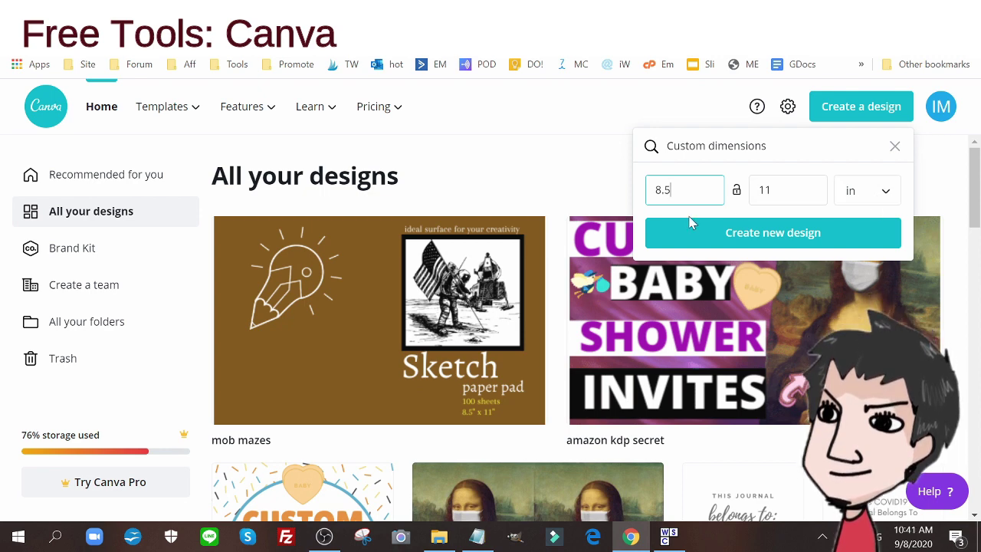
pyautogui.click(774, 234)
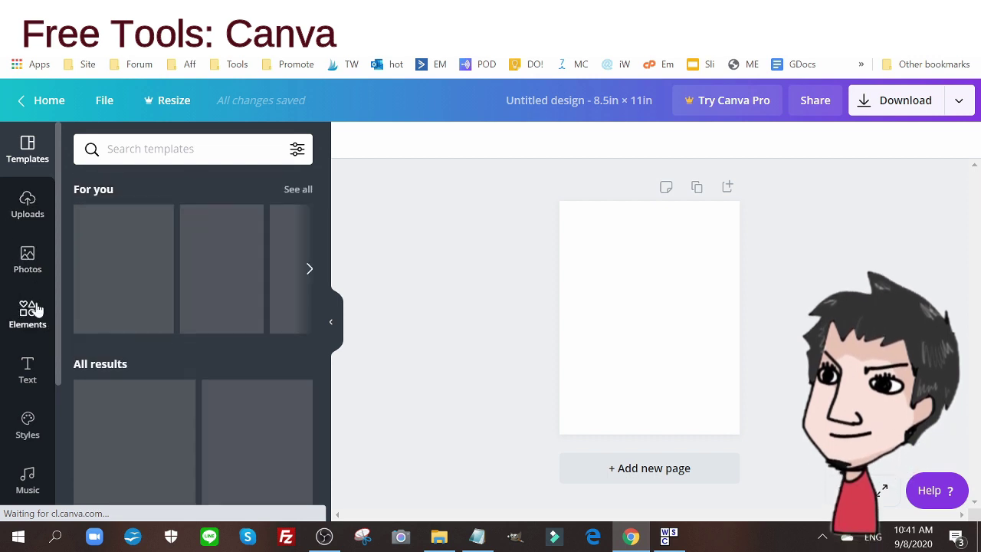
# - Upload 'f words answers-1.png' to Canva's Uploads by dragging it in from File Explorer
pyautogui.click(22, 213)
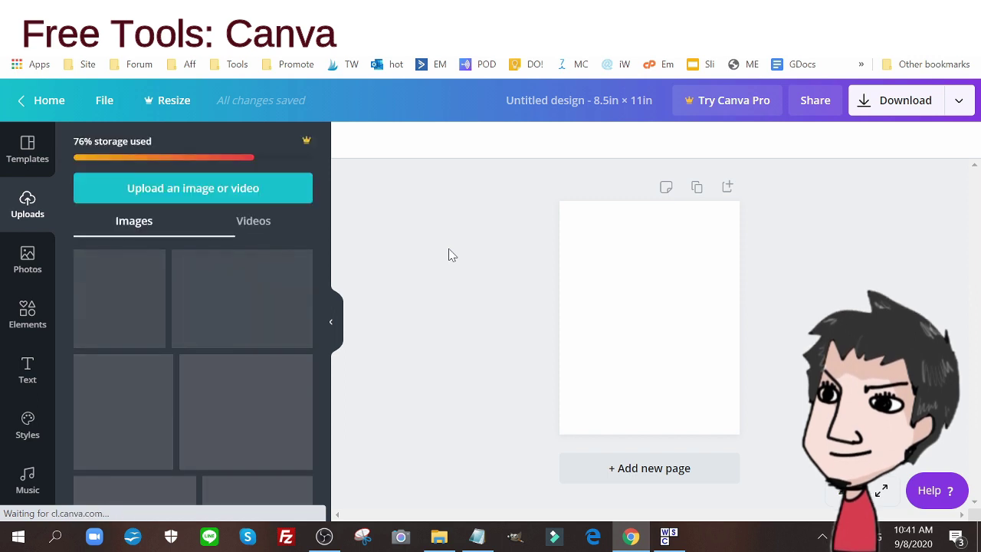
pyautogui.click(438, 537)
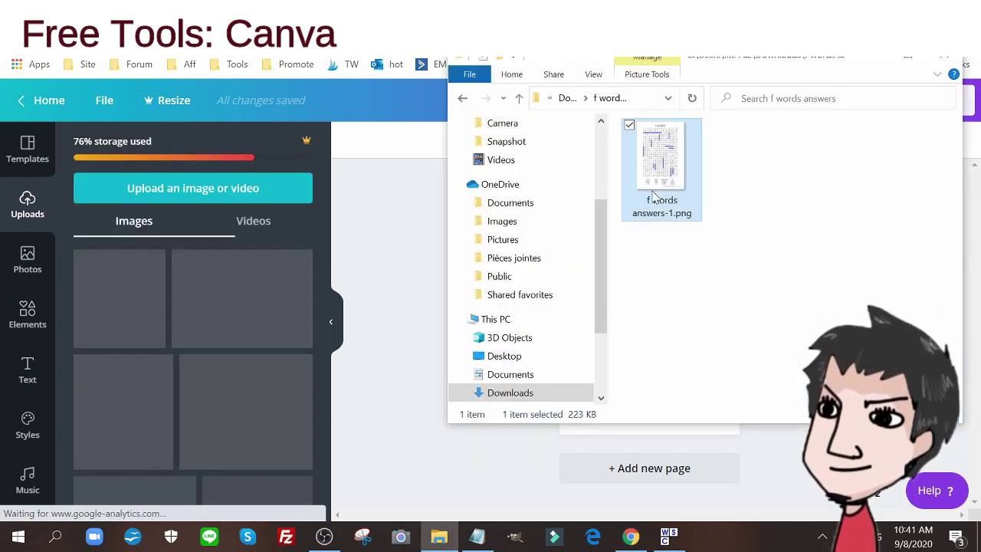
pyautogui.moveTo(659, 165); pyautogui.dragTo(171, 312)
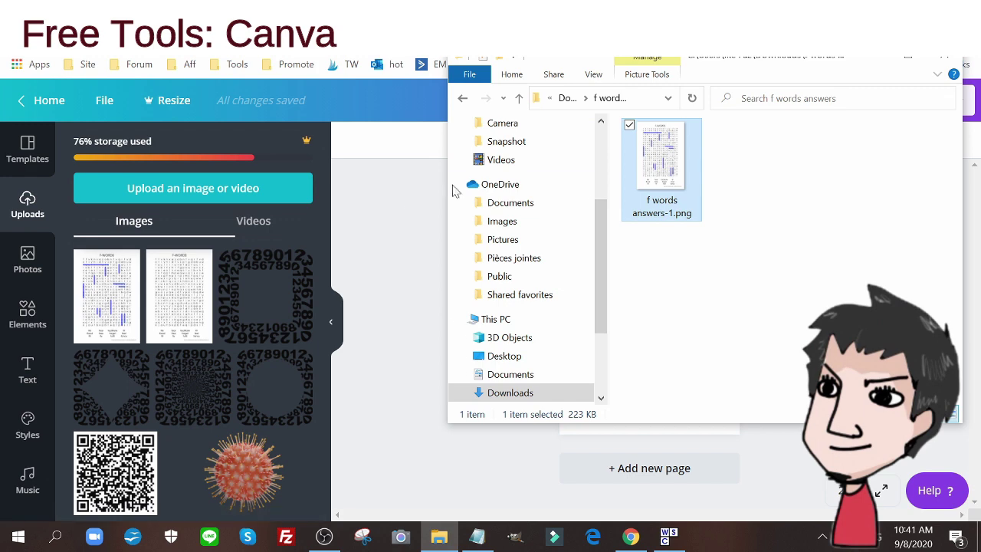
pyautogui.click(388, 308)
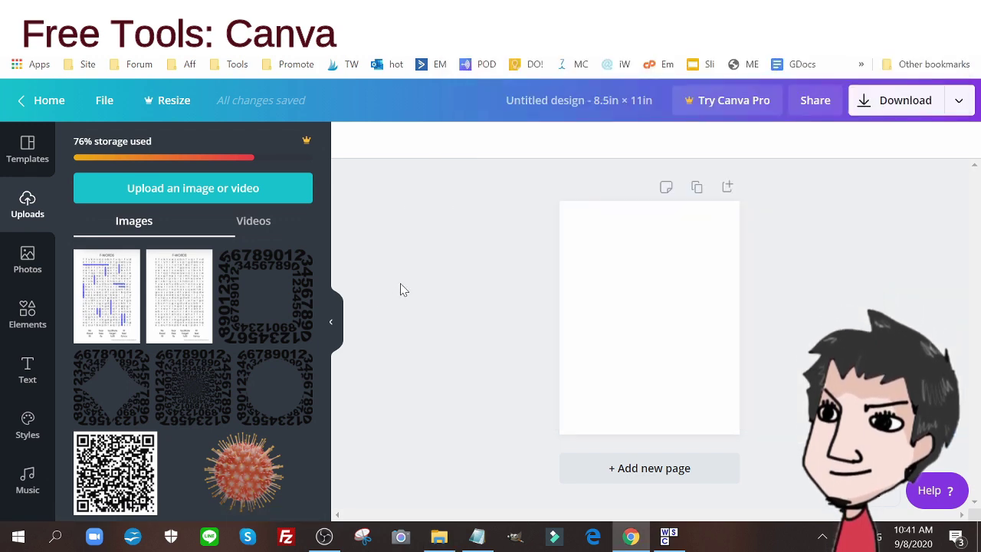
# - Add the plain F-WORDS word search to the page and enlarge it to nearly fill the page
pyautogui.click(190, 305)
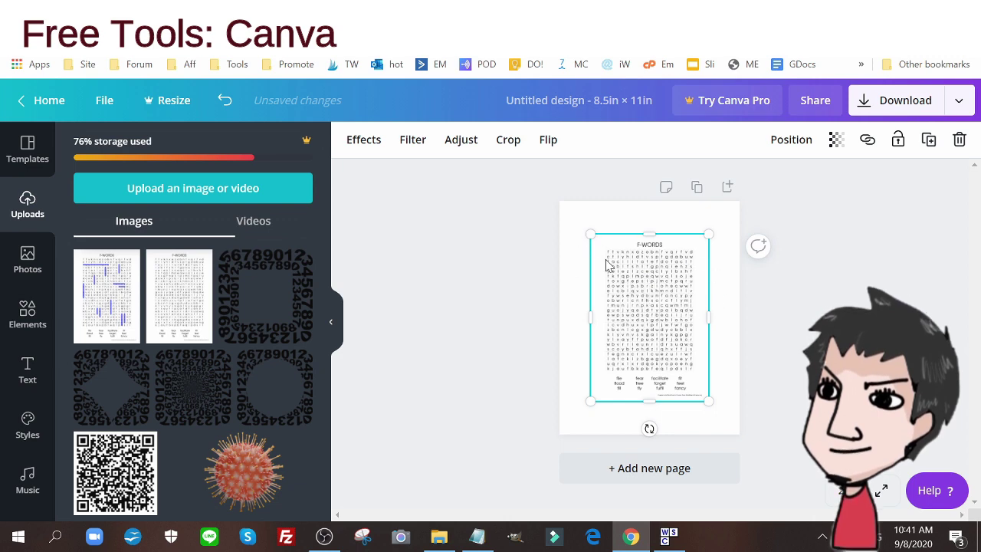
pyautogui.moveTo(591, 233); pyautogui.dragTo(575, 214)
pyautogui.moveTo(630, 254)
pyautogui.mouseDown()
pyautogui.moveTo(642, 278)
pyautogui.moveTo(644, 254)
pyautogui.moveTo(650, 272)
pyautogui.moveTo(637, 258)
pyautogui.mouseUp()
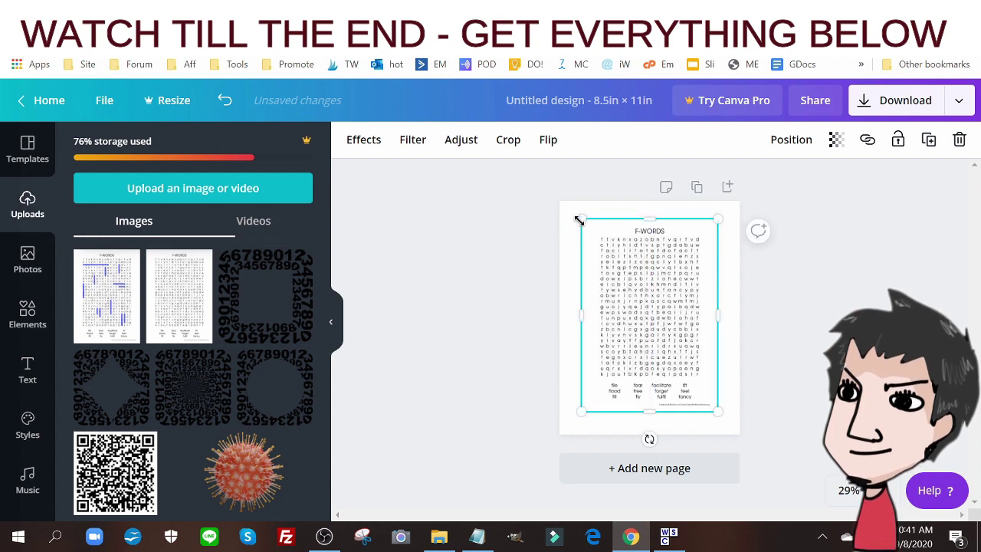
pyautogui.moveTo(579, 220); pyautogui.dragTo(562, 205)
pyautogui.moveTo(678, 267)
pyautogui.mouseDown()
pyautogui.moveTo(679, 278)
pyautogui.moveTo(679, 270)
pyautogui.mouseUp()
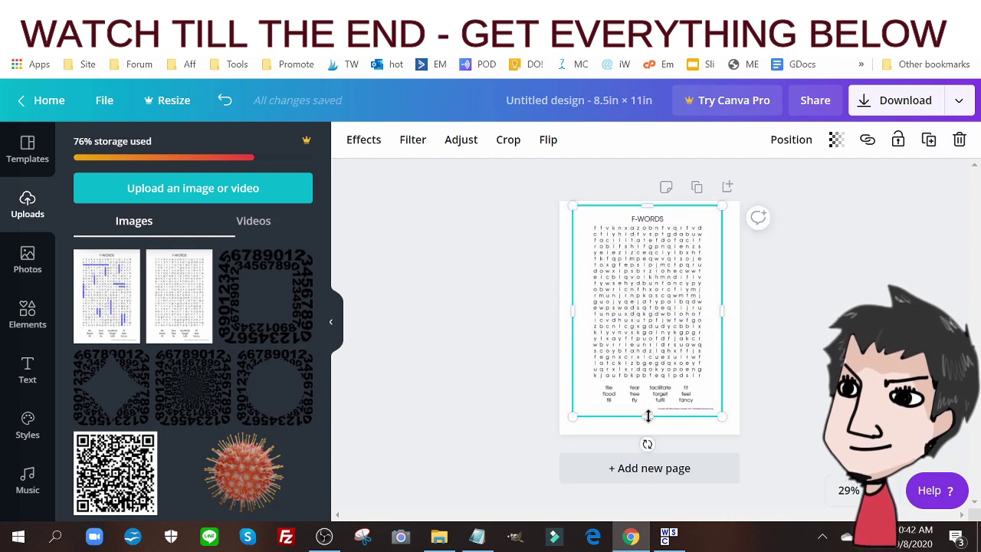
# - Set the word search height to 9.6 inches and centre it vertically on the page
pyautogui.moveTo(649, 415); pyautogui.dragTo(647, 409)
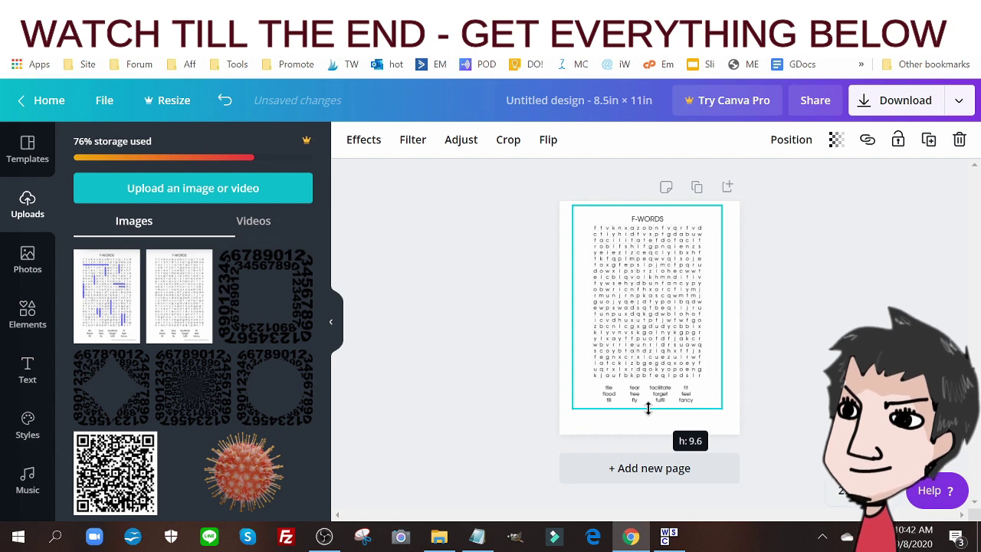
pyautogui.moveTo(648, 409); pyautogui.dragTo(648, 409)
pyautogui.moveTo(648, 329)
pyautogui.mouseDown()
pyautogui.moveTo(648, 346)
pyautogui.moveTo(649, 337)
pyautogui.mouseUp()
pyautogui.click(460, 273)
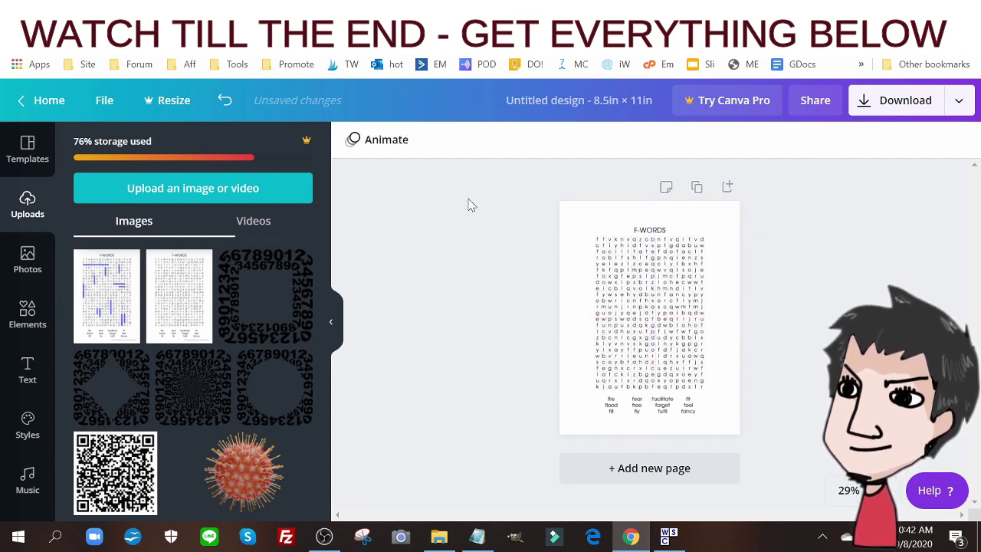
# - Duplicate the page and place the answer-key word search on Page 2, sized about 6.3 × 8.9
pyautogui.click(697, 189)
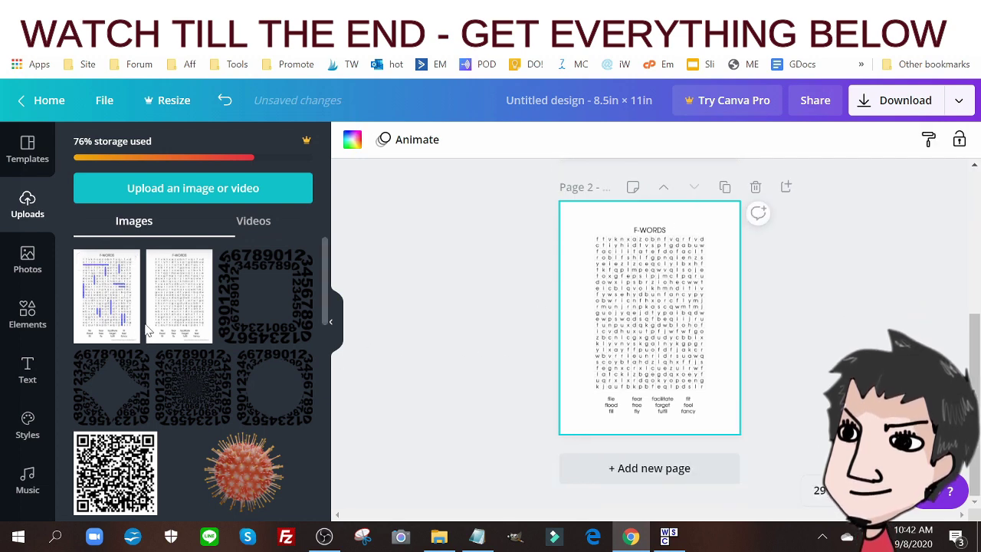
pyautogui.click(106, 297)
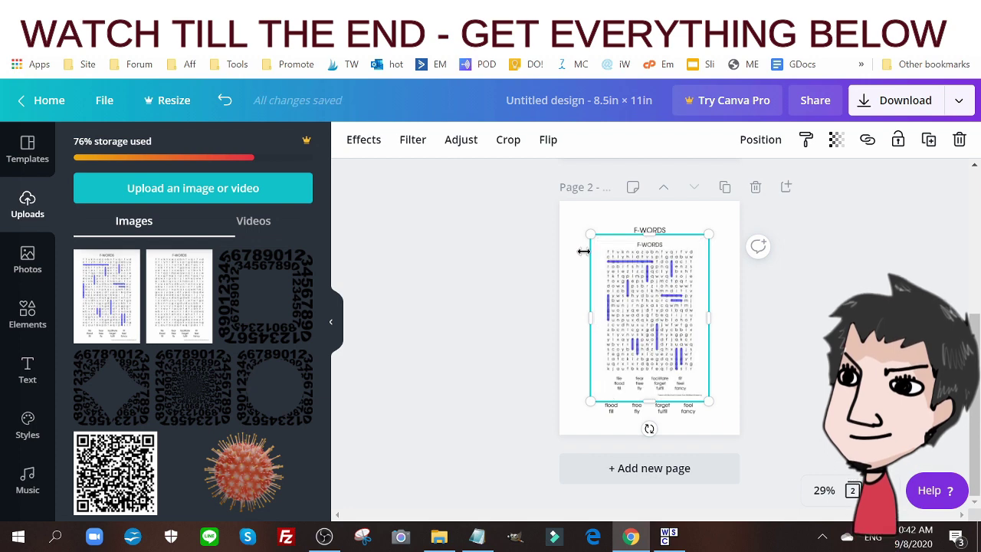
pyautogui.moveTo(588, 233); pyautogui.dragTo(567, 216)
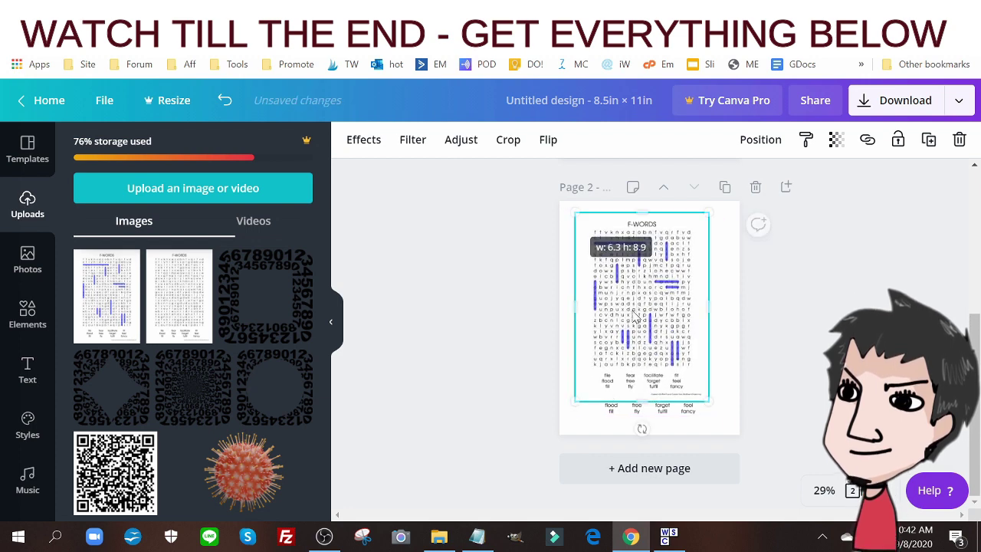
pyautogui.click(508, 285)
pyautogui.scroll(1, 797, 315)
pyautogui.scroll(3, 797, 314)
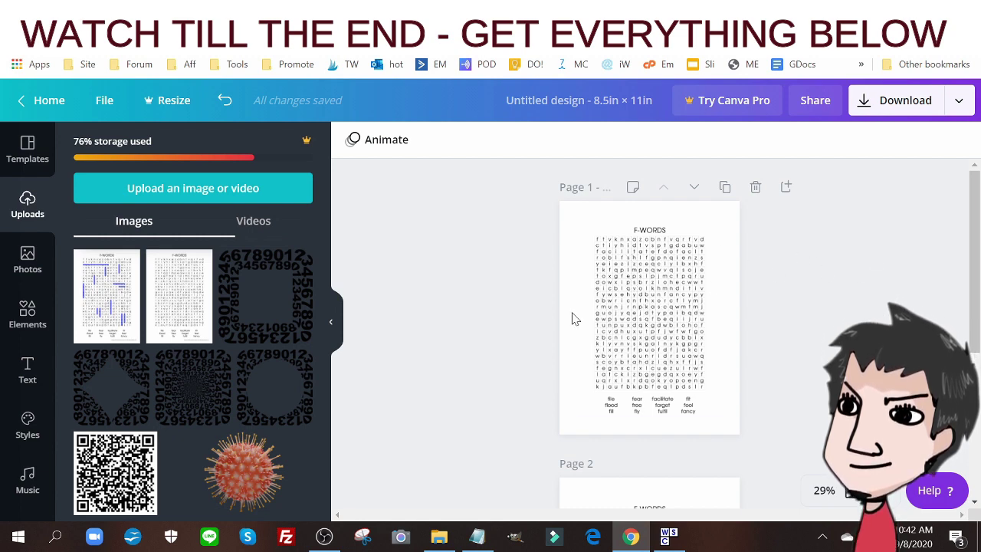
pyautogui.scroll(-4, 767, 270)
pyautogui.scroll(4, 825, 307)
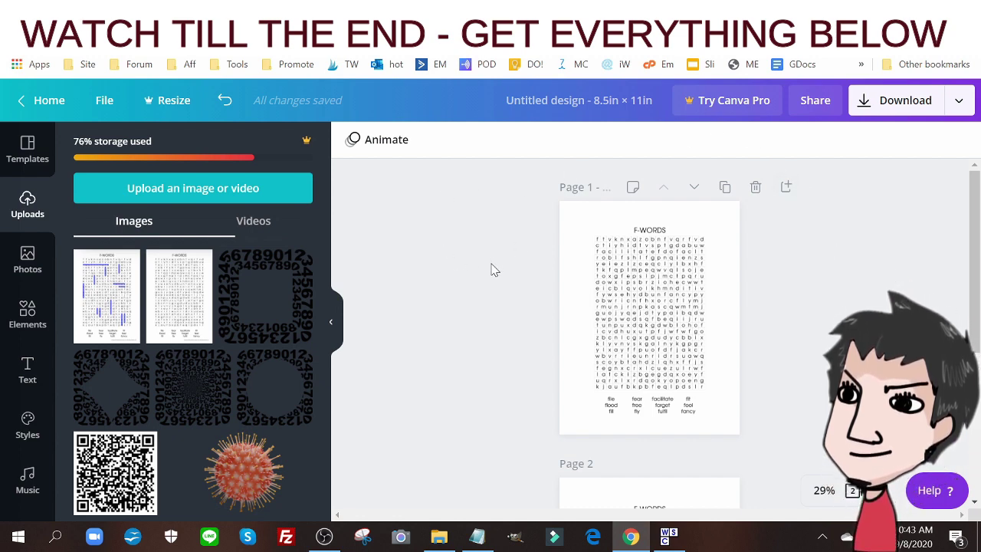
# - Duplicate the puzzle page twelve more times so the design has 14 pages
pyautogui.click(725, 188)
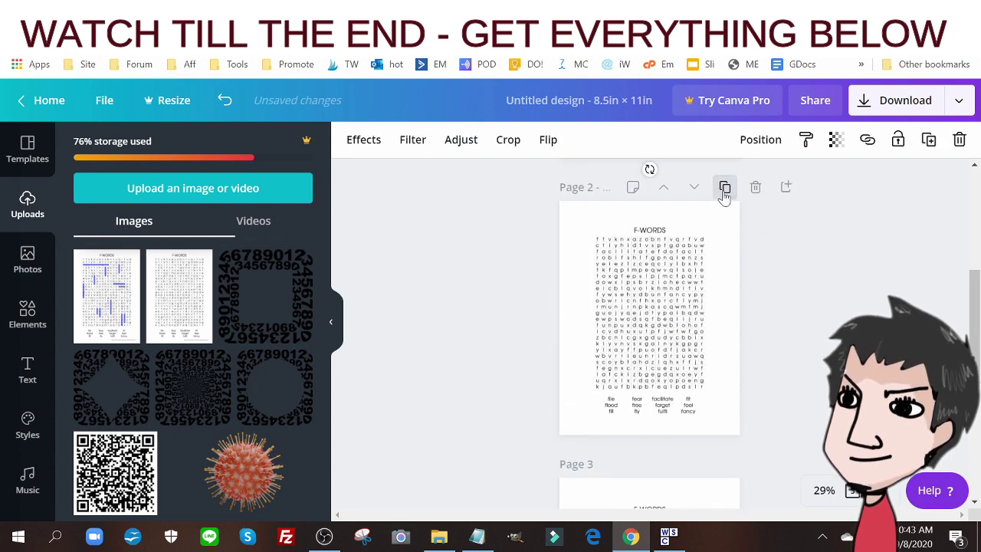
pyautogui.click(724, 188)
pyautogui.click(724, 188)
pyautogui.click(724, 188)
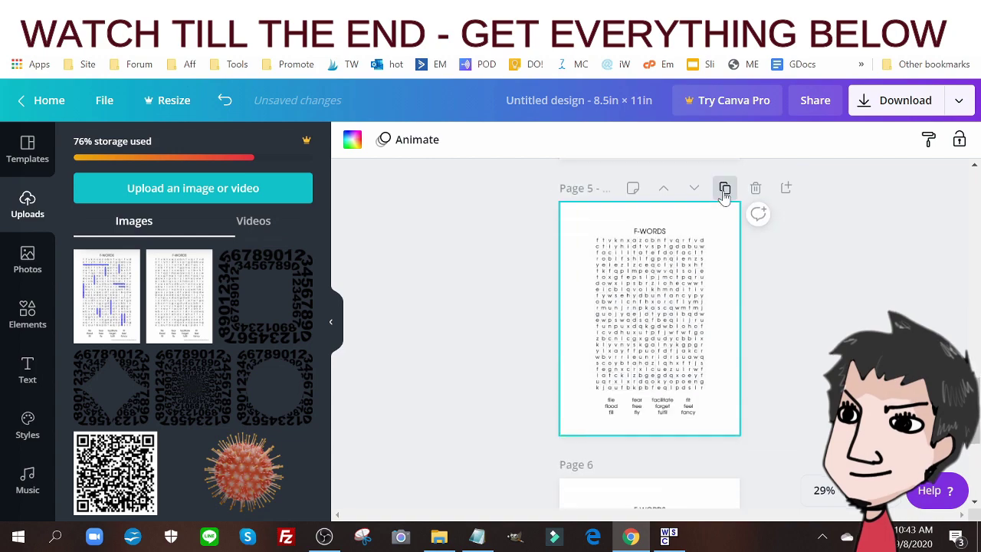
pyautogui.click(724, 188)
pyautogui.click(724, 187)
pyautogui.click(725, 188)
pyautogui.click(725, 187)
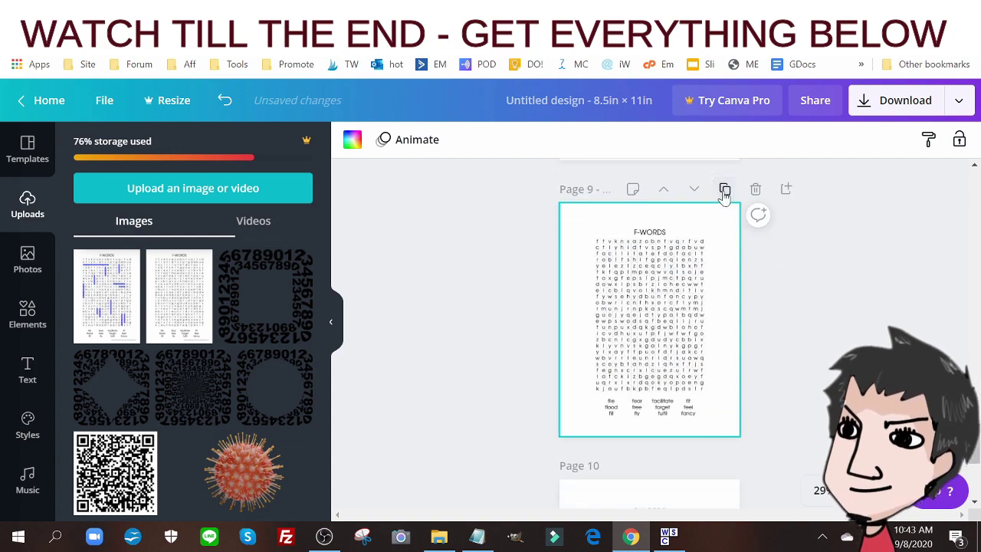
pyautogui.click(725, 190)
pyautogui.click(725, 189)
pyautogui.click(727, 191)
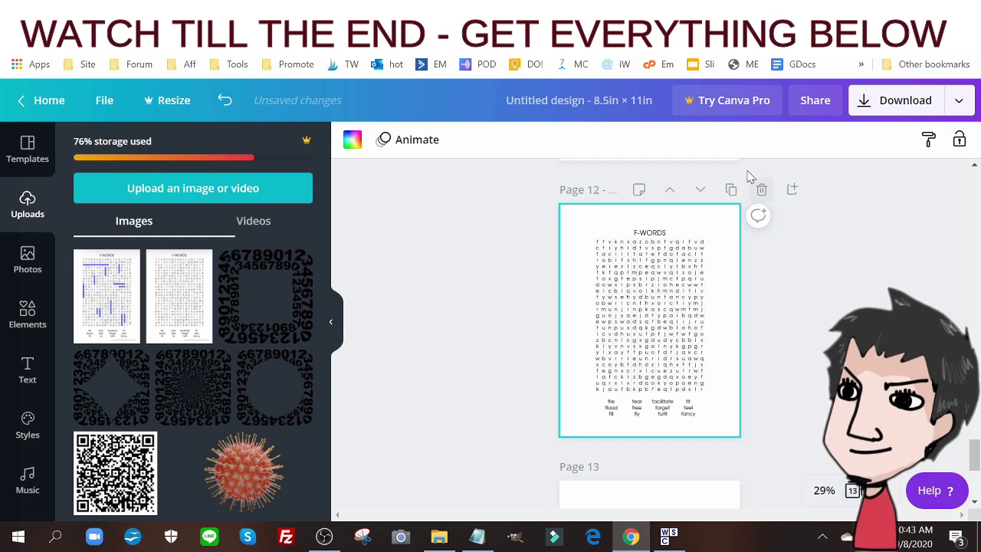
pyautogui.click(730, 189)
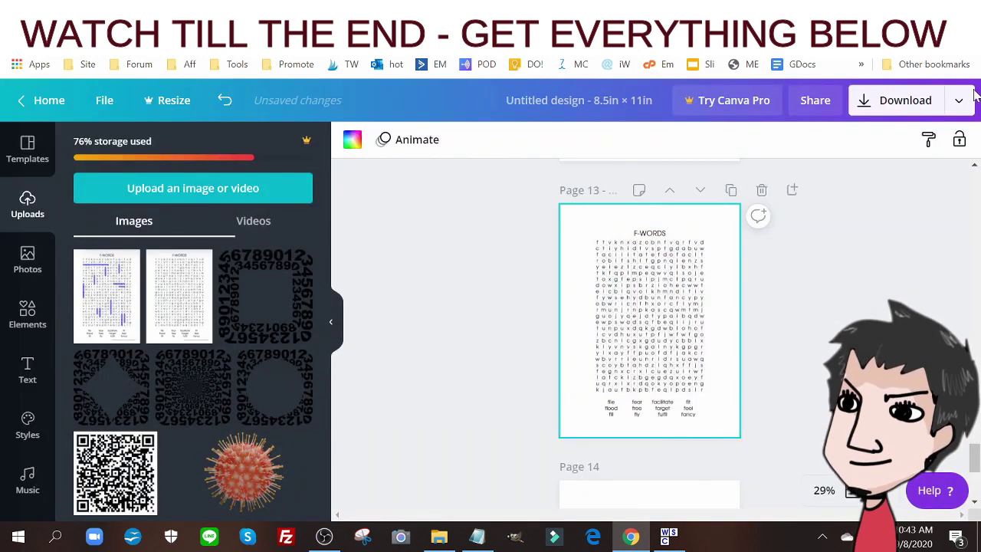
pyautogui.click(958, 100)
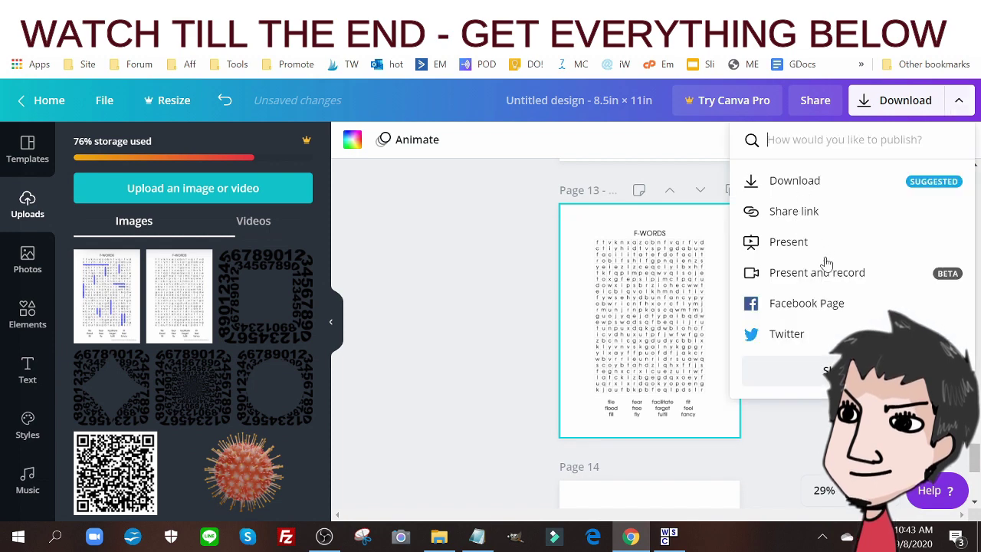
# - Set the download file type to PDF Print for all 14 pages, then close the download panel
pyautogui.click(795, 182)
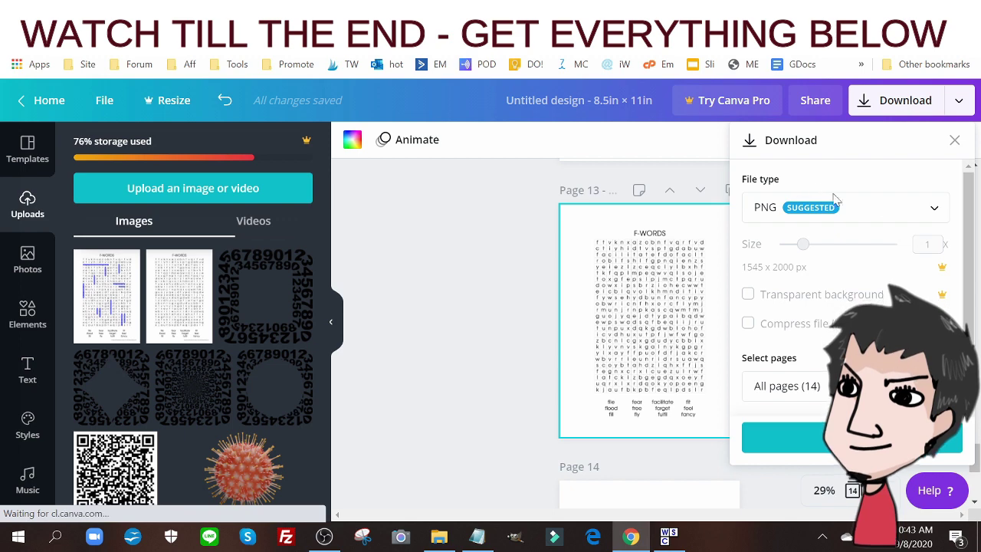
pyautogui.click(839, 206)
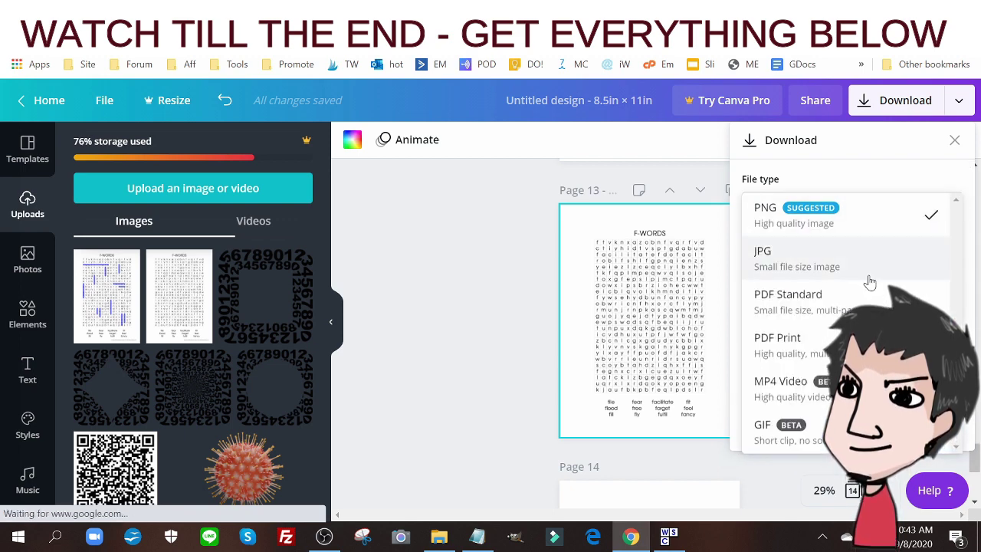
pyautogui.click(805, 348)
pyautogui.click(796, 216)
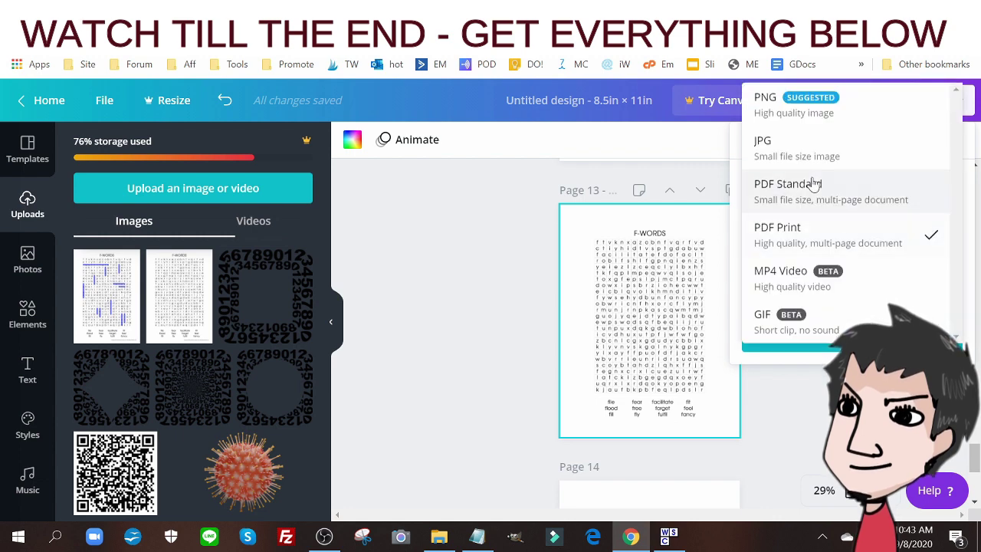
pyautogui.click(811, 239)
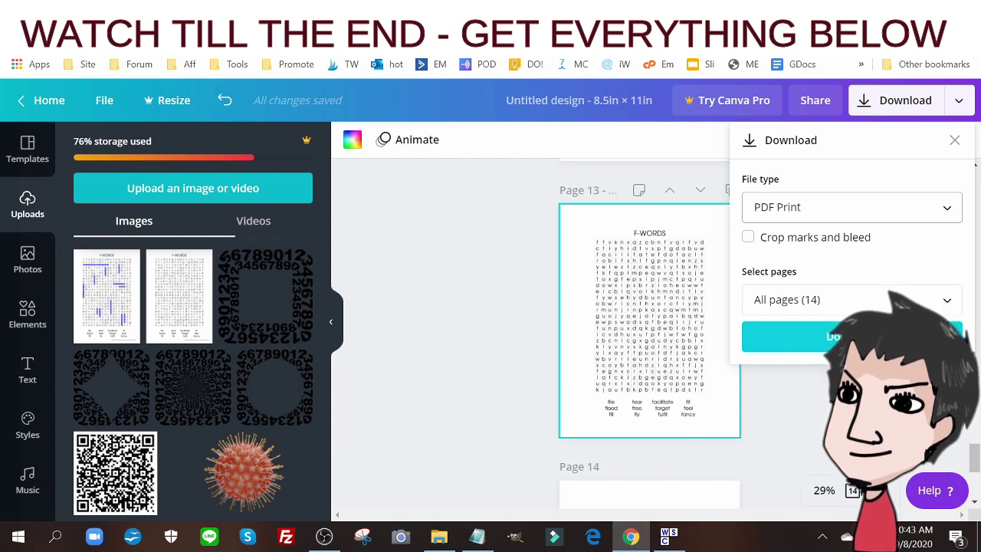
pyautogui.click(471, 255)
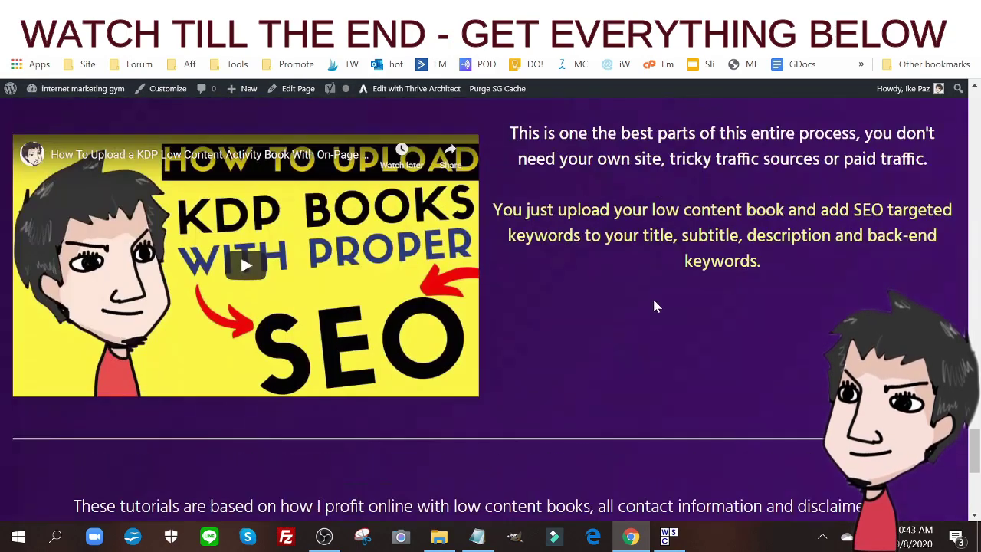
# - Open the Word Search generator under Paper Games in Activity Book Mastery's left menu
pyautogui.scroll(-10, 653, 296)
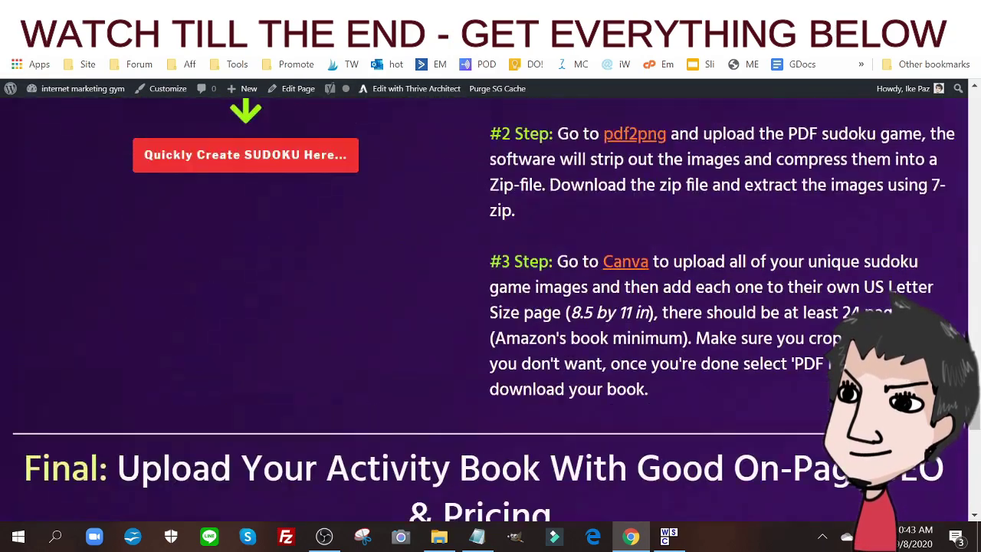
pyautogui.scroll(10, 491, 306)
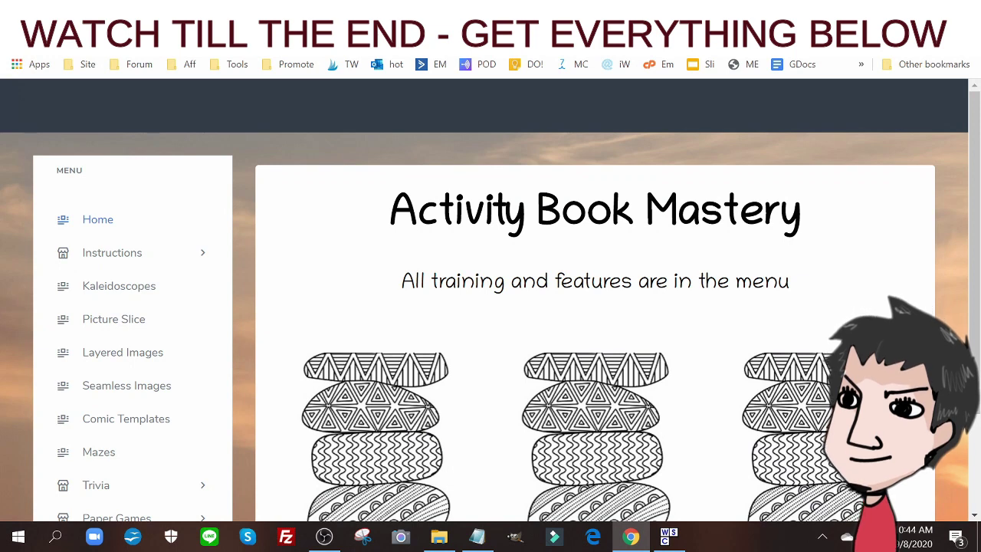
pyautogui.scroll(-3, 368, 211)
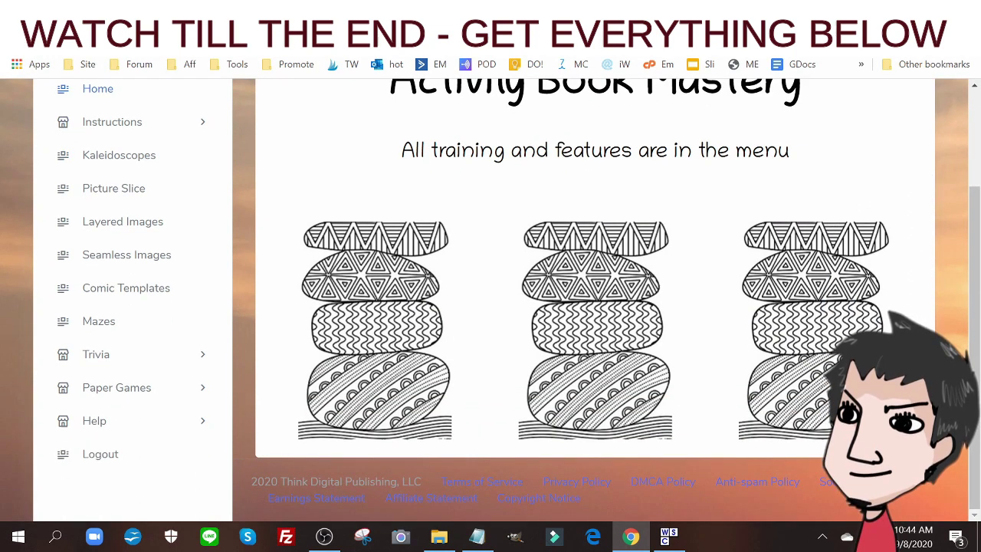
pyautogui.scroll(3, 133, 272)
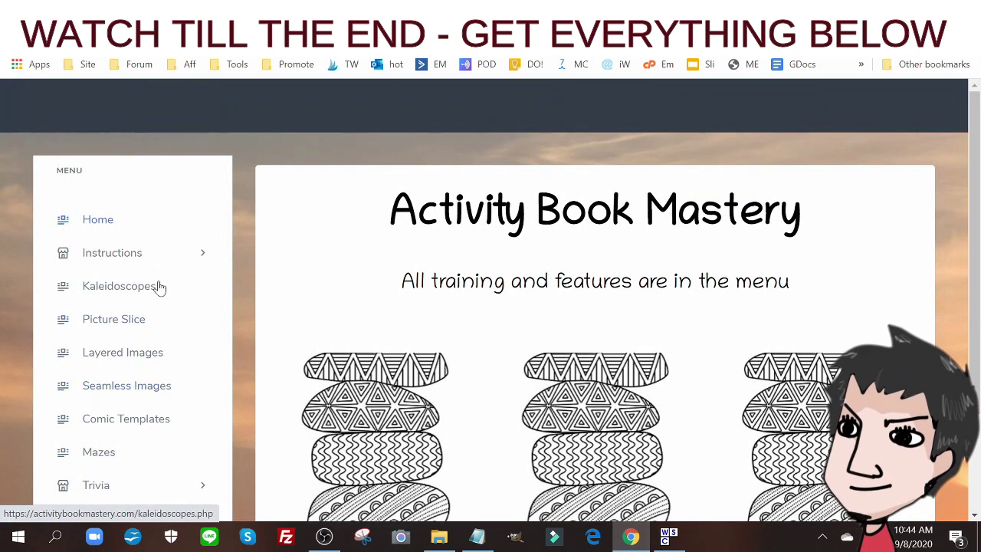
pyautogui.scroll(-2, 131, 328)
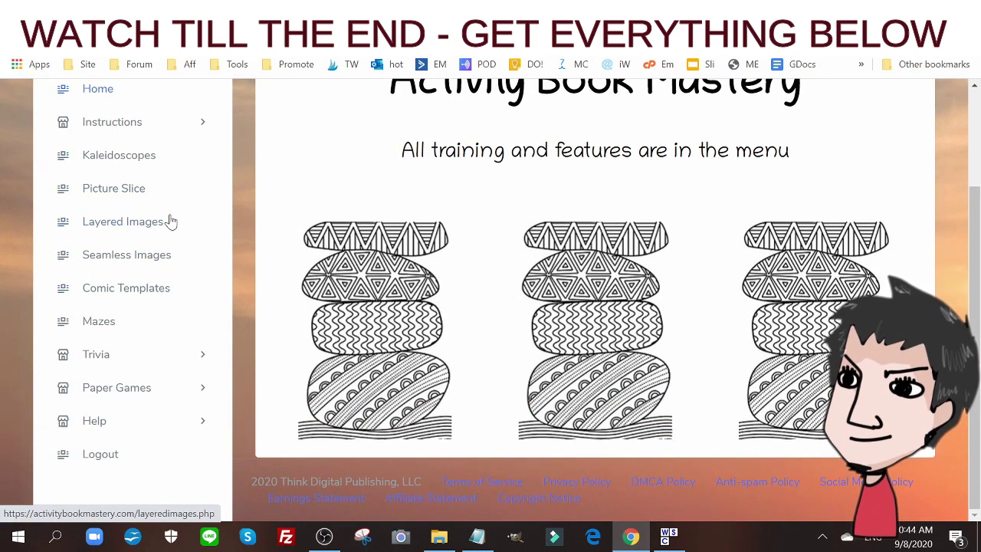
pyautogui.scroll(1, 252, 222)
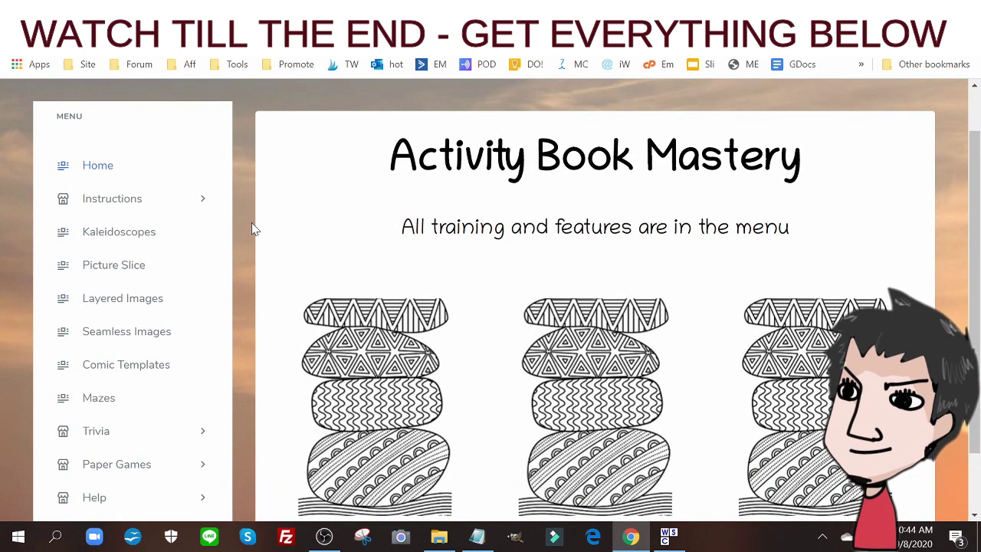
pyautogui.scroll(-1, 252, 222)
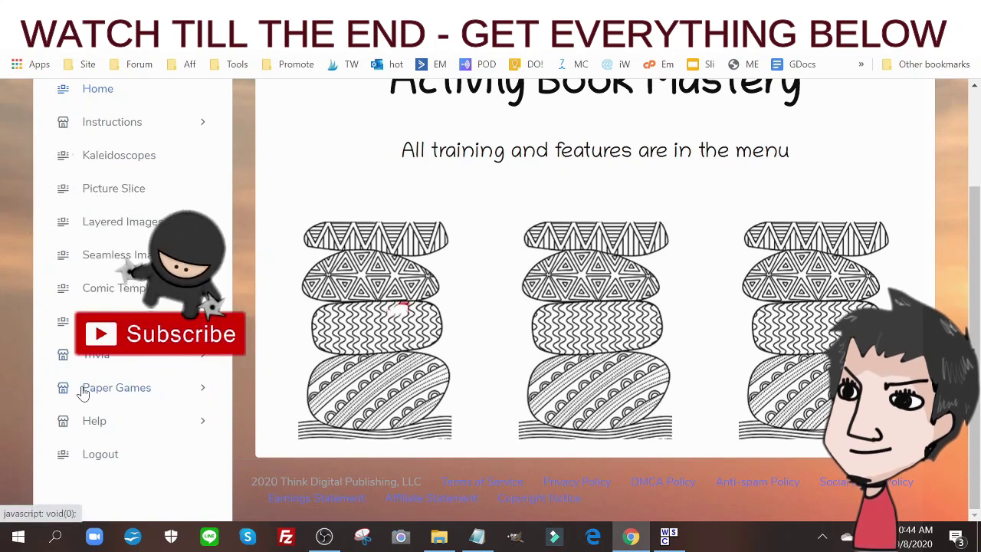
pyautogui.click(123, 393)
pyautogui.click(121, 420)
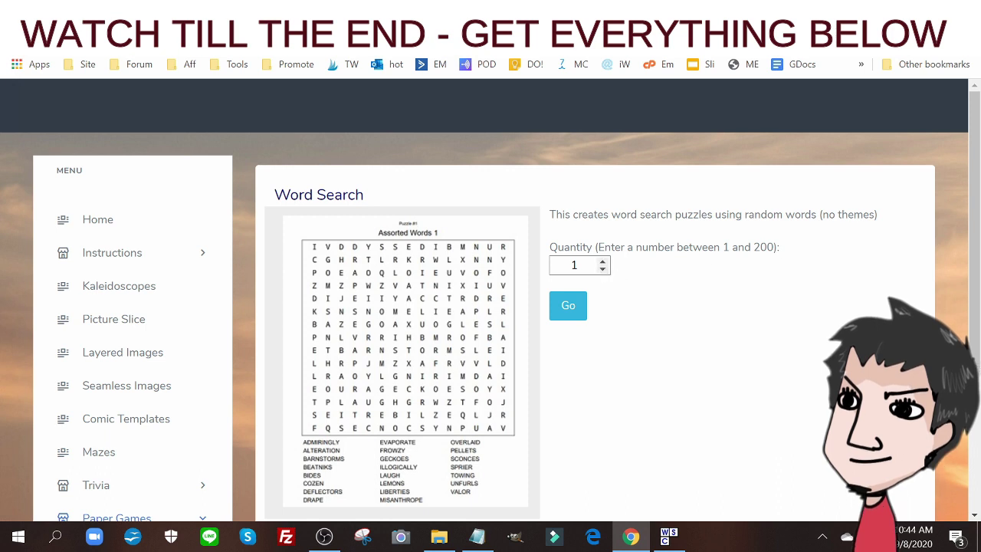
# - Generate 150 word search puzzles and open the resulting wordsearch_15x15_122_806.pdf
pyautogui.click(574, 265)
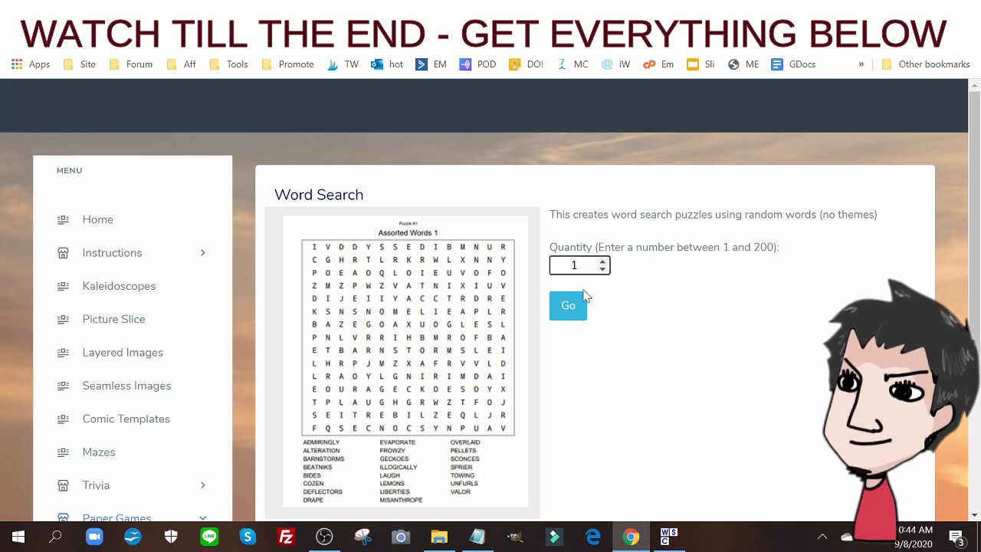
pyautogui.write('50')
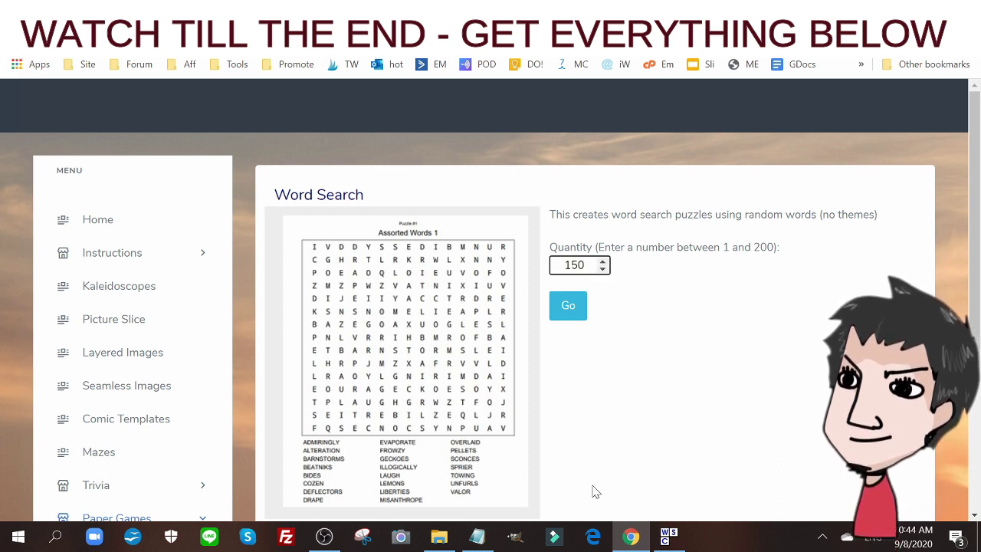
pyautogui.click(580, 312)
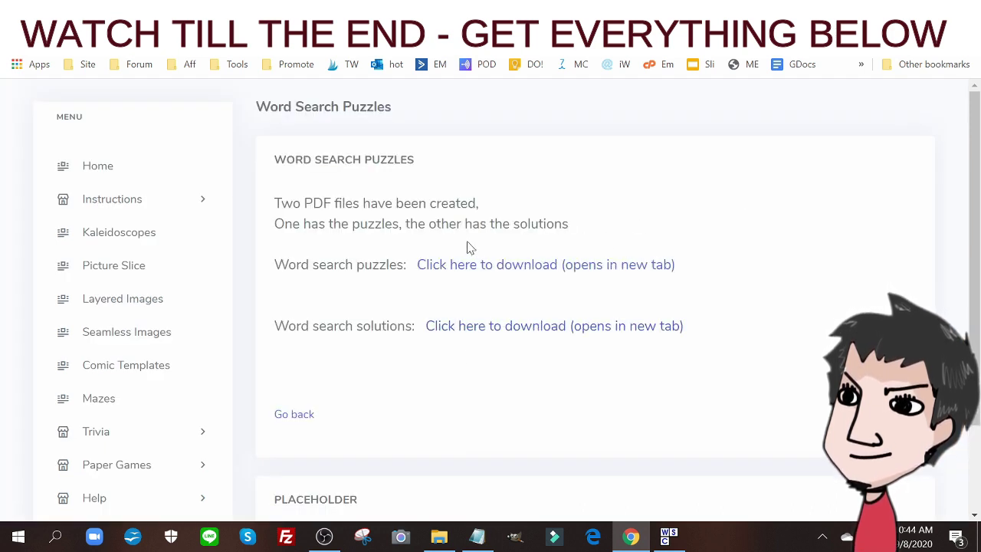
pyautogui.click(469, 266)
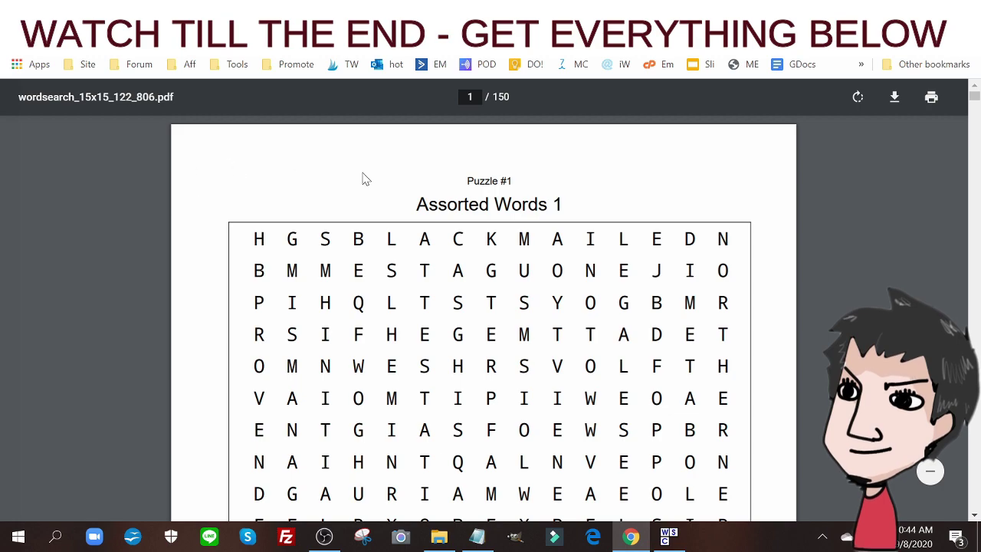
# - Scroll through the 150-page word search PDF to review the numbered puzzles
pyautogui.scroll(-13, 782, 203)
pyautogui.scroll(13, 708, 258)
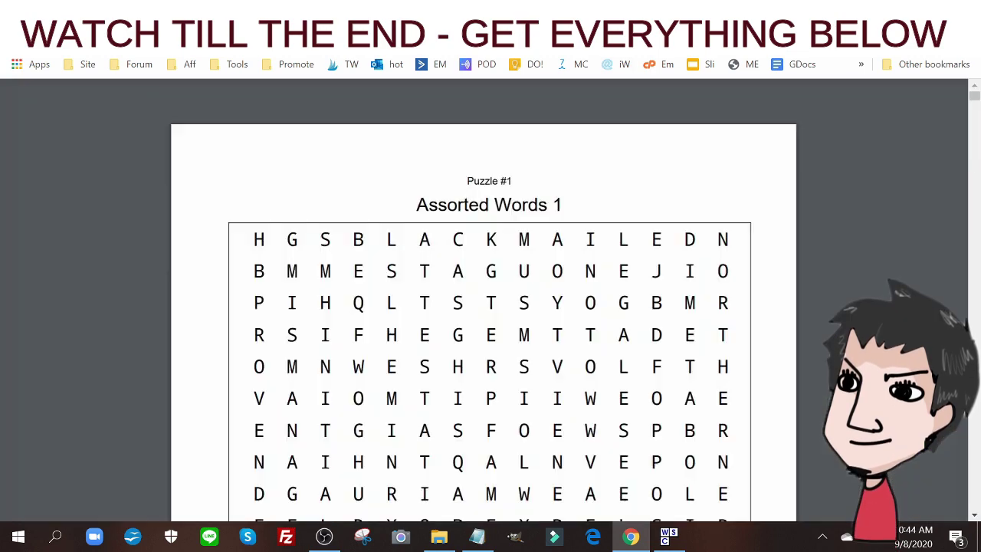
pyautogui.scroll(-20, 930, 469)
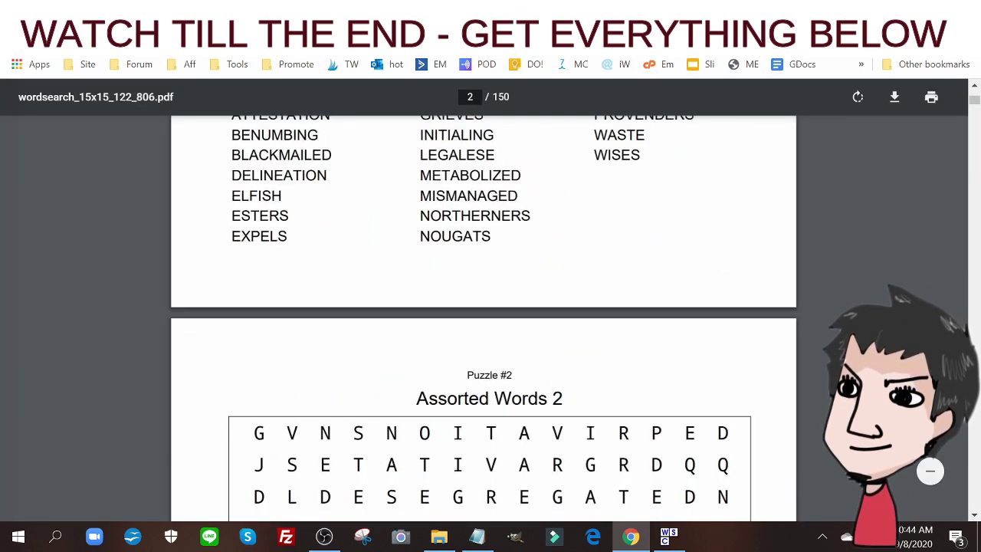
pyautogui.scroll(-20, 930, 469)
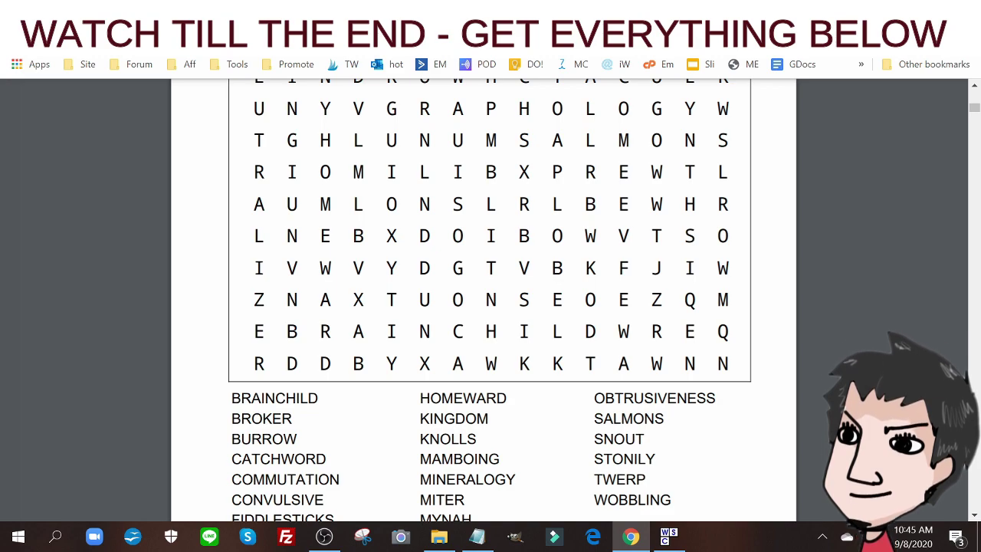
pyautogui.scroll(20, 491, 299)
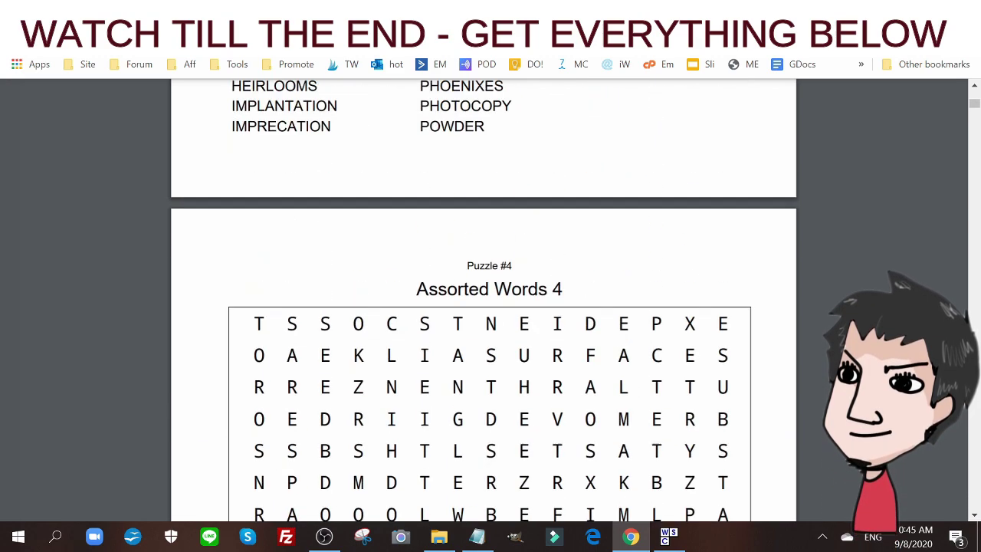
pyautogui.scroll(15, 491, 298)
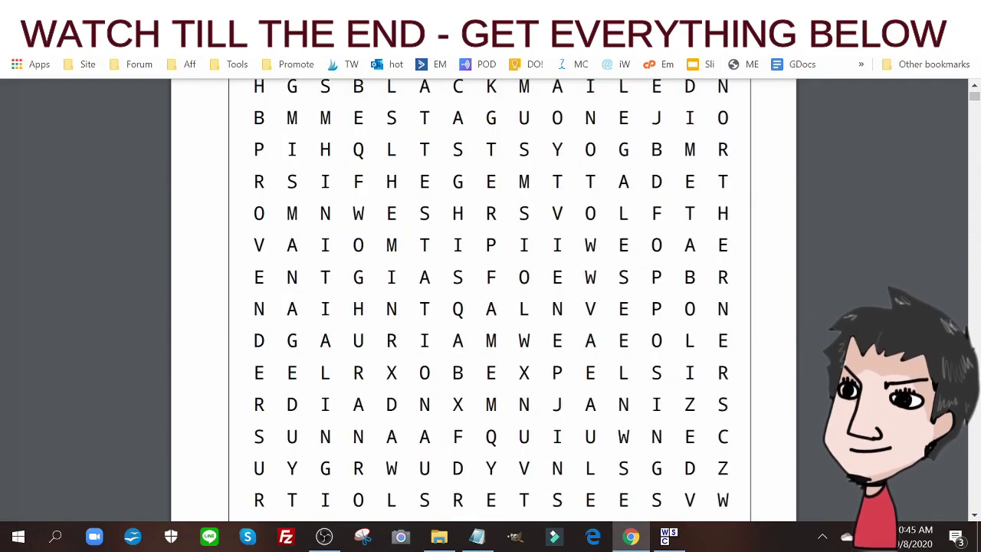
pyautogui.hotkey('ctrl', 'Tab')
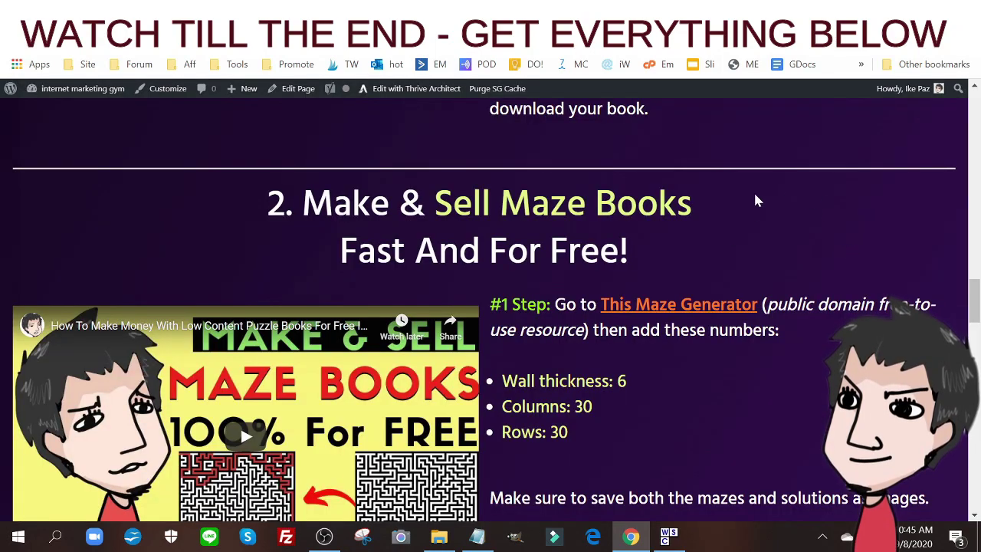
pyautogui.scroll(-3, 751, 195)
pyautogui.scroll(15, 748, 203)
pyautogui.scroll(15, 749, 199)
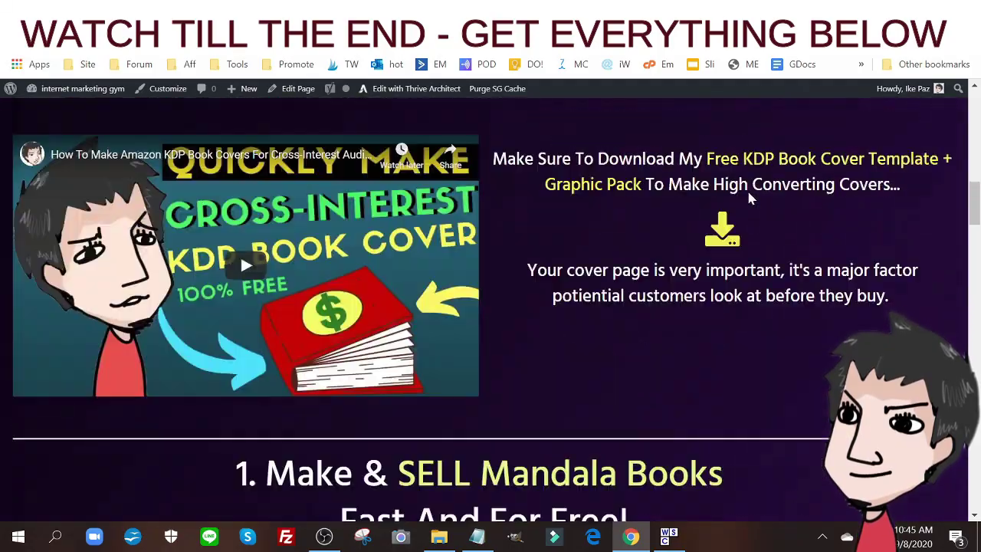
pyautogui.scroll(-20, 747, 197)
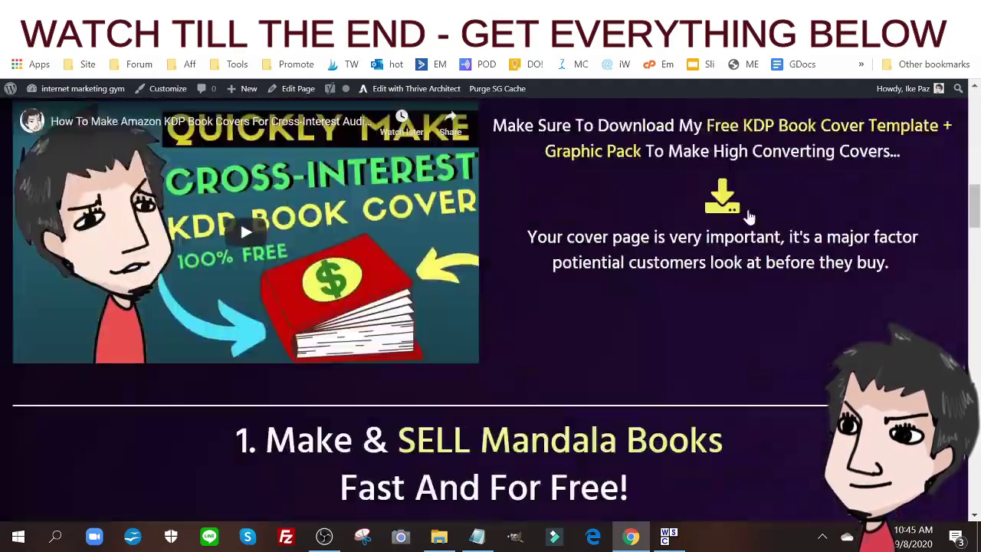
pyautogui.scroll(-10, 676, 259)
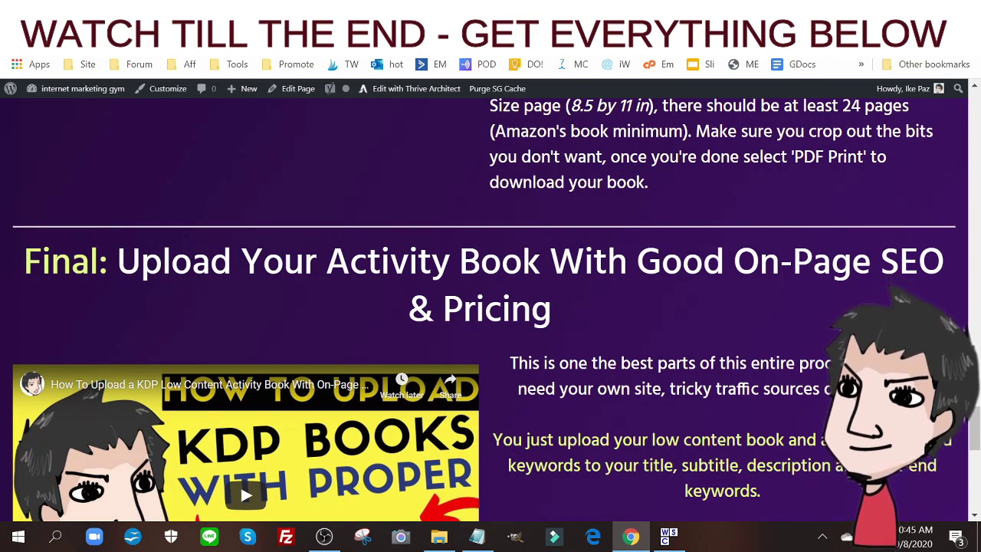
pyautogui.scroll(20, 490, 307)
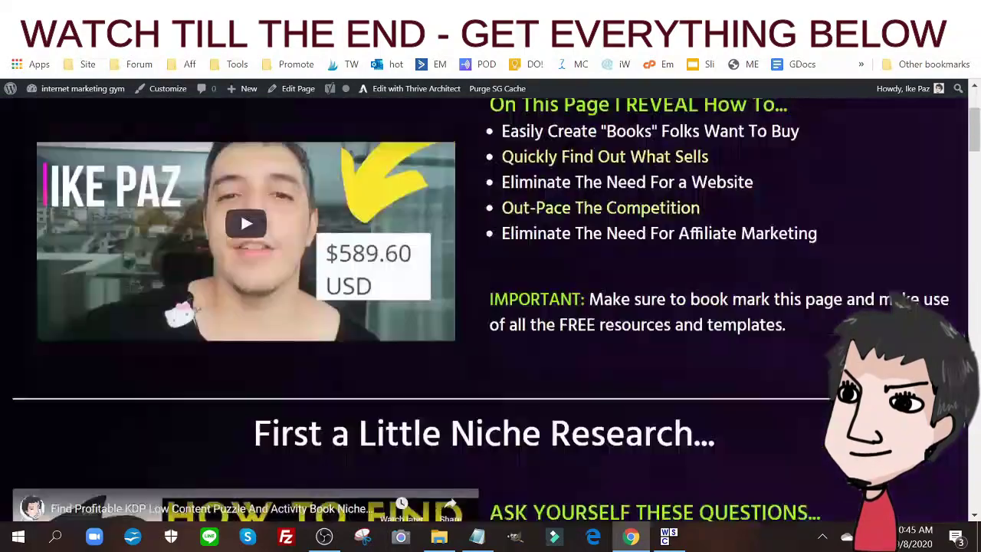